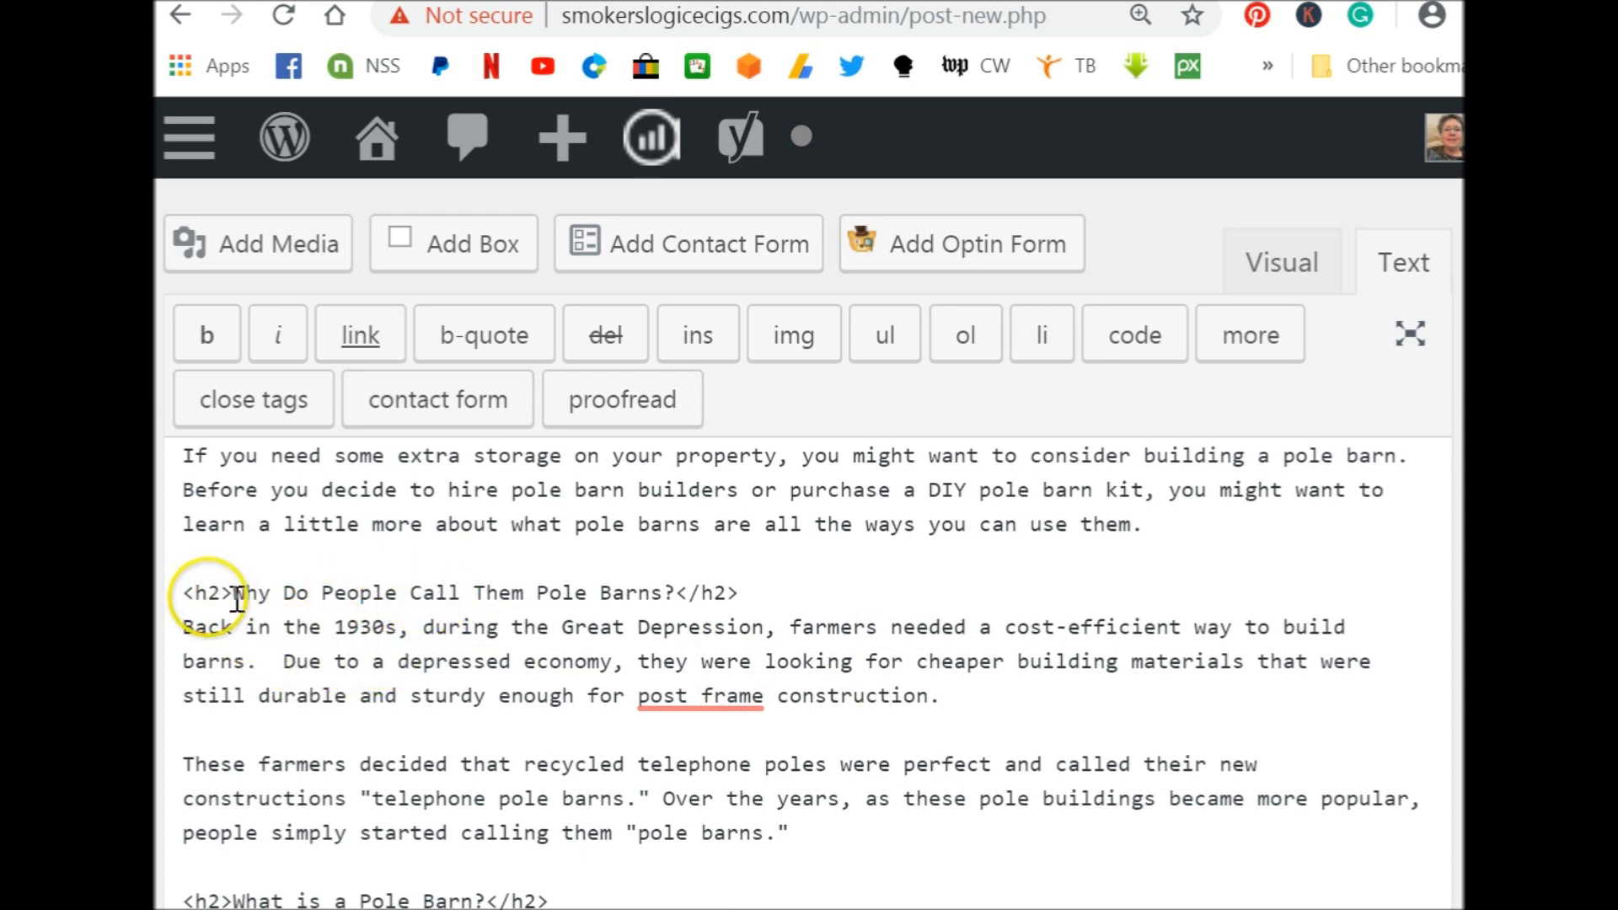
Step: Change the 'Why Do People Call Them Pole Barns?' heading tags from <h2>/</h2> to <h1>/</h1>
drag(220, 593, 208, 593)
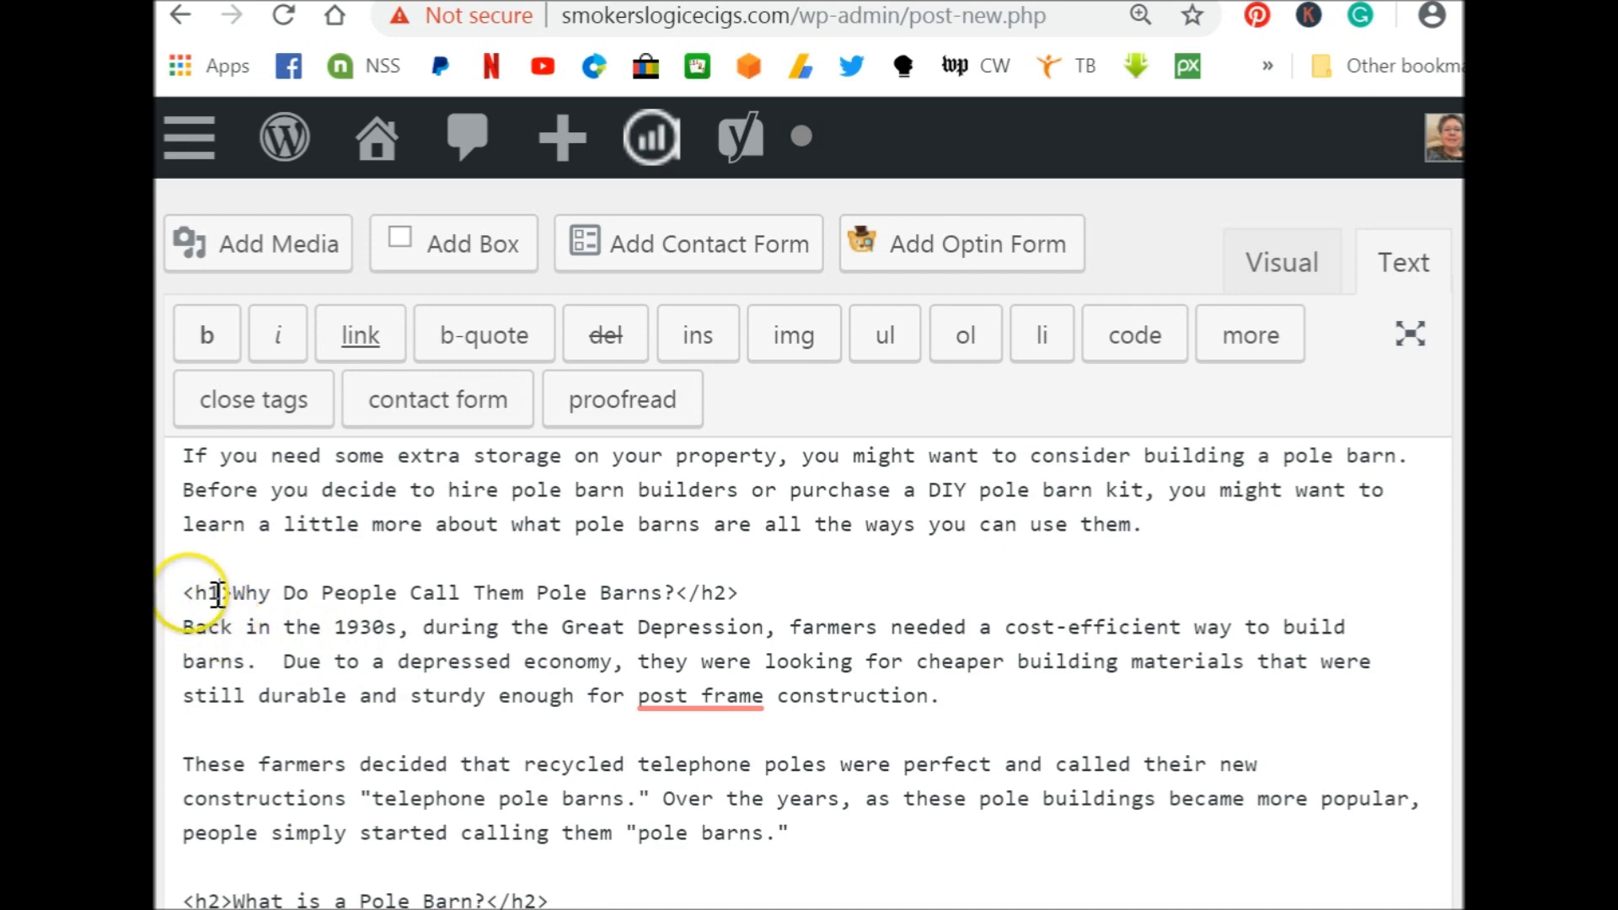
drag(184, 593, 232, 593)
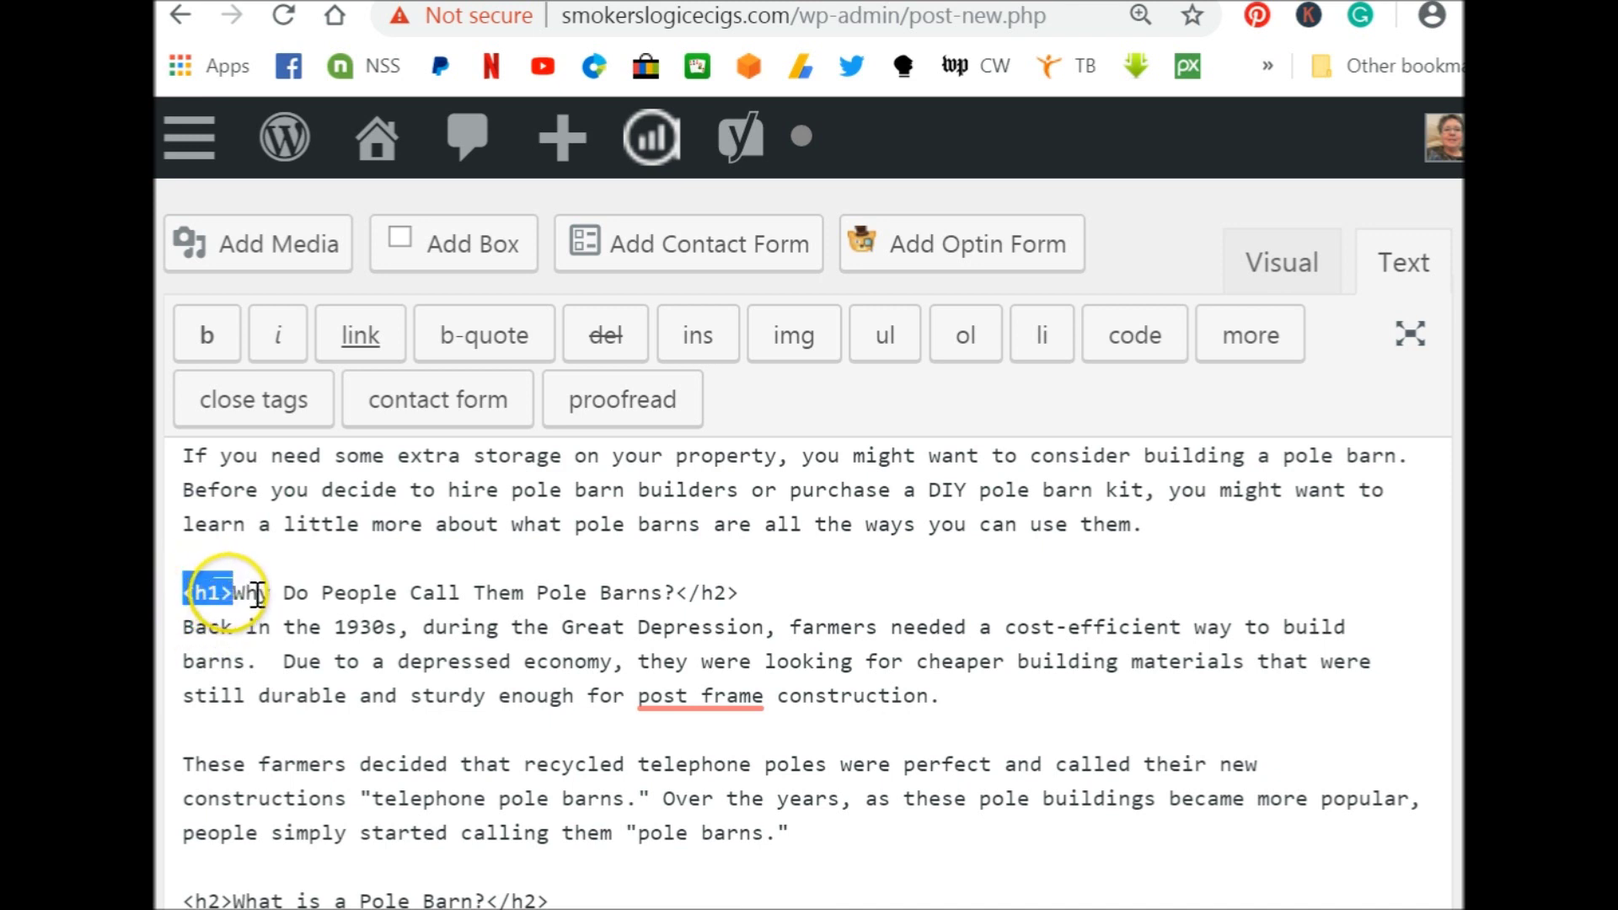
click(229, 594)
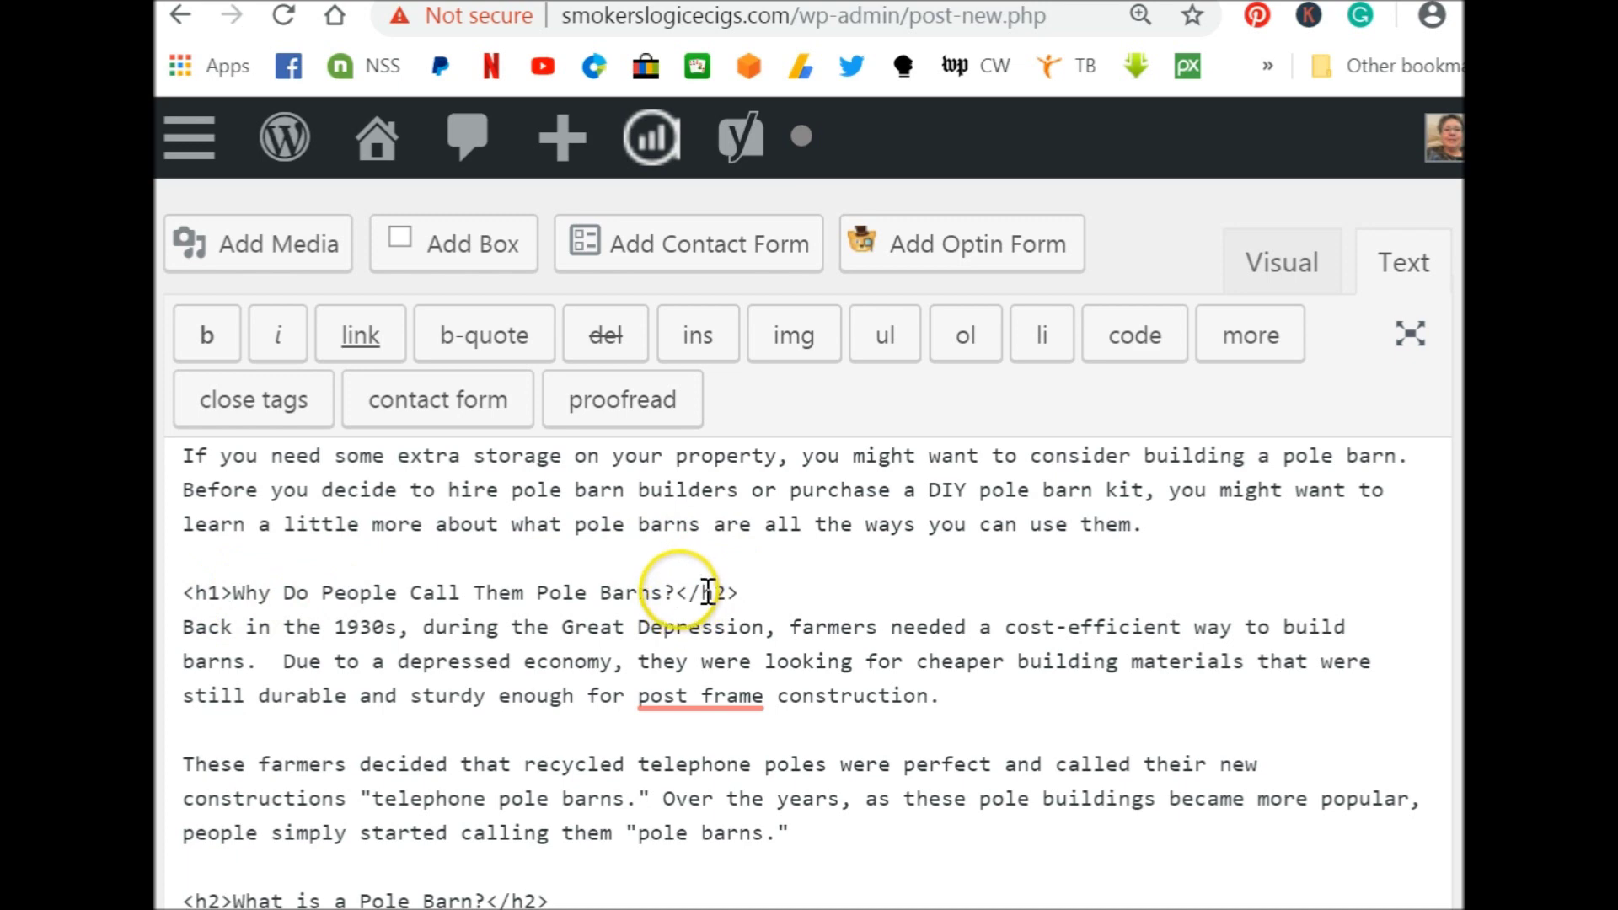
click(674, 594)
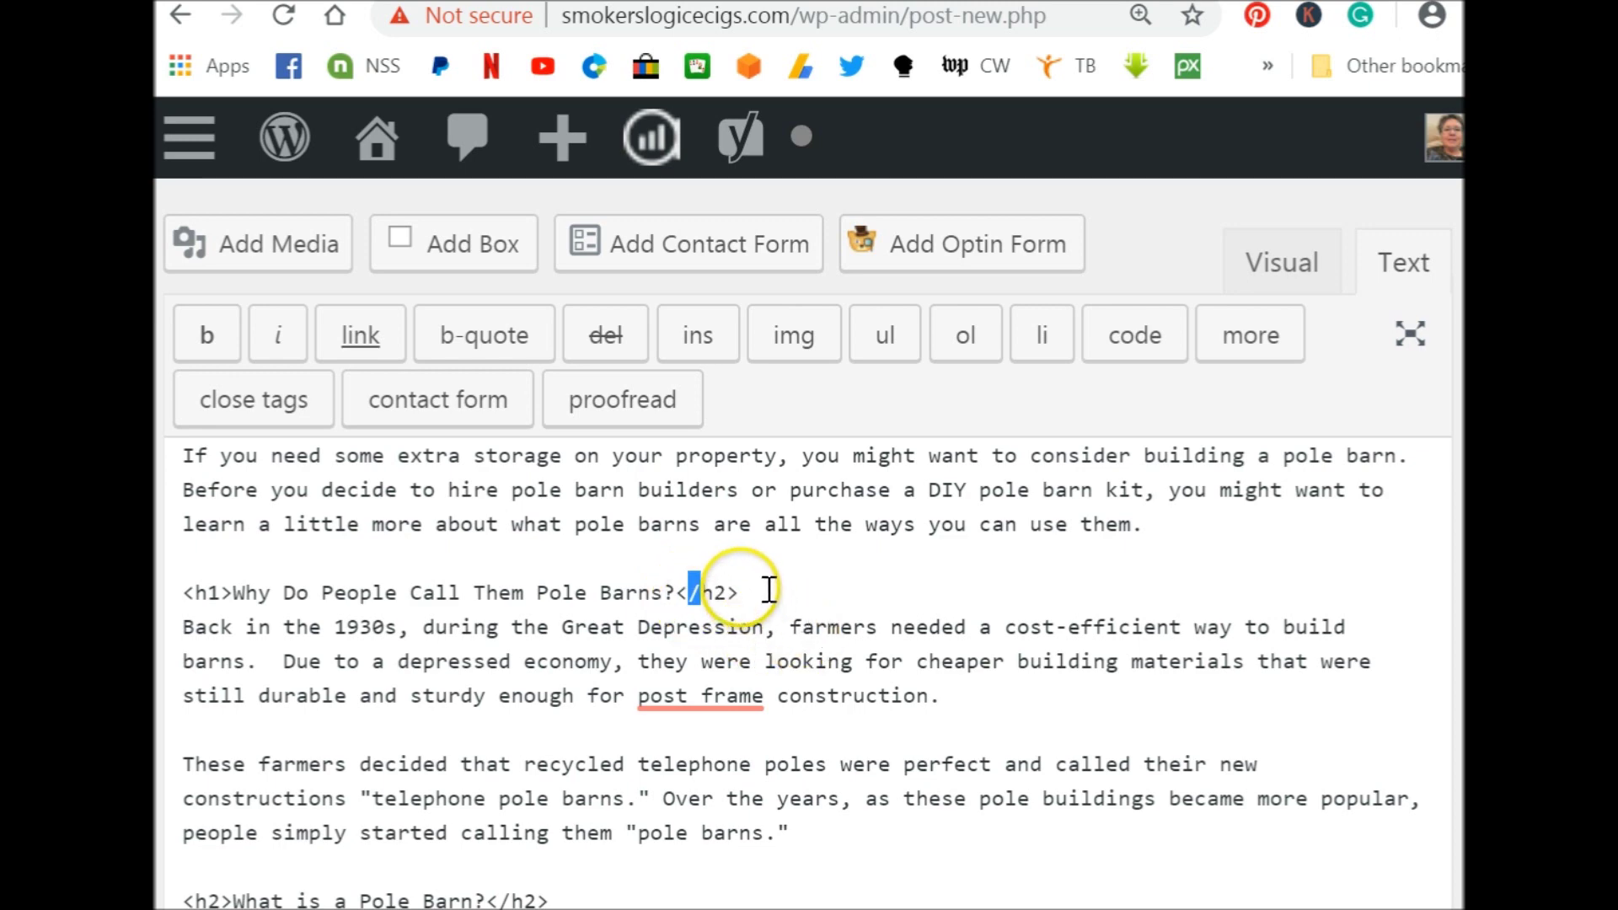
click(766, 590)
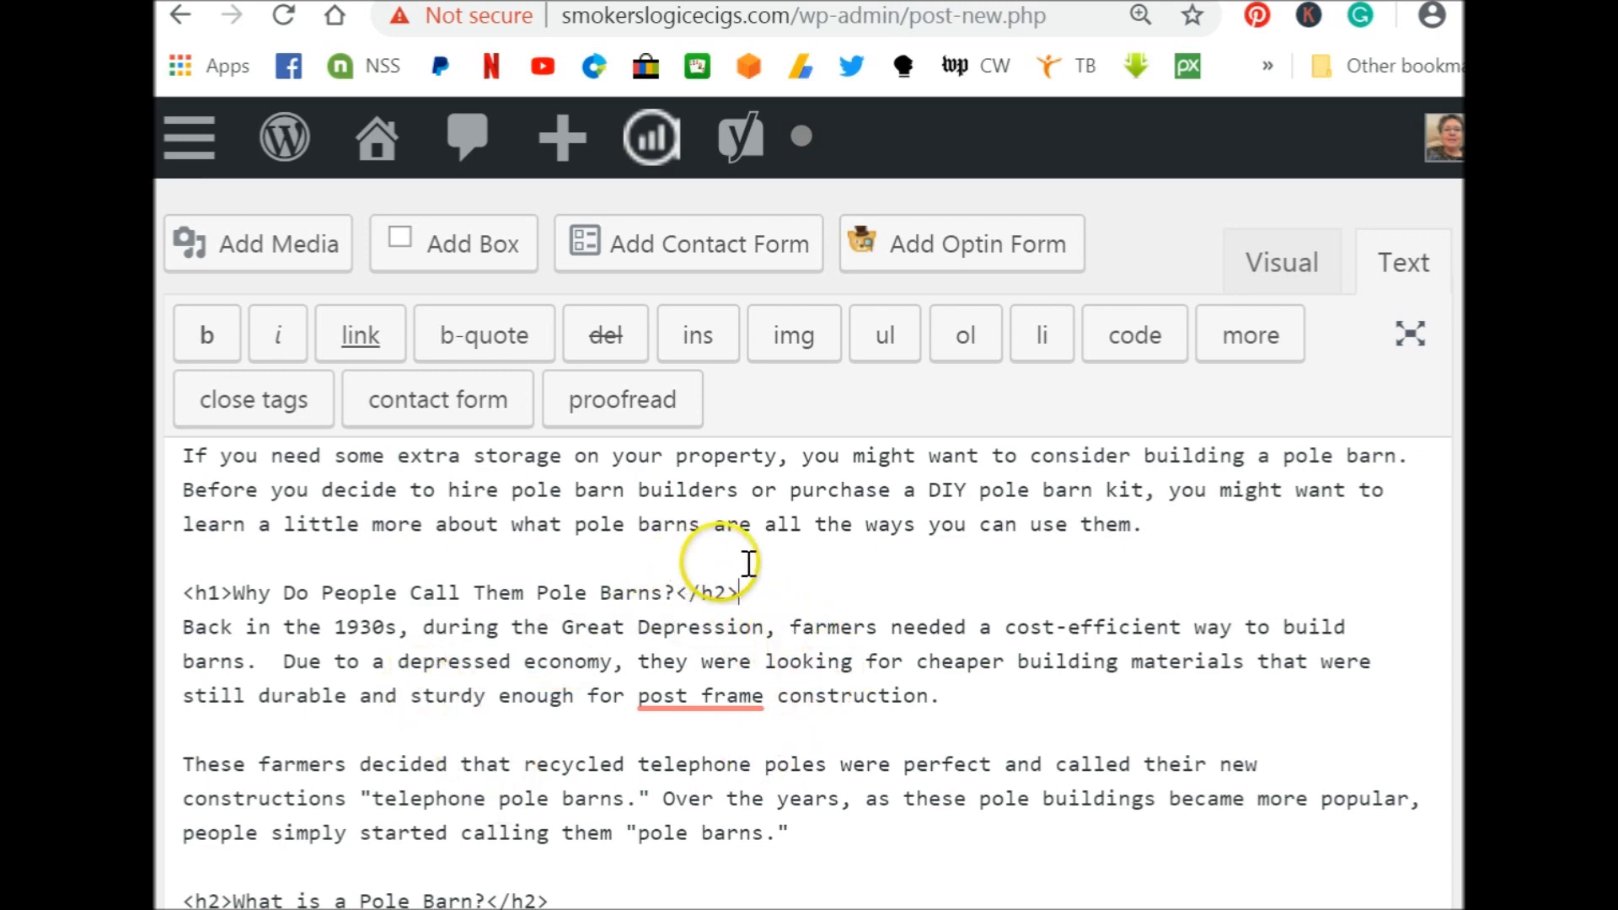
drag(714, 592, 726, 593)
text(1)
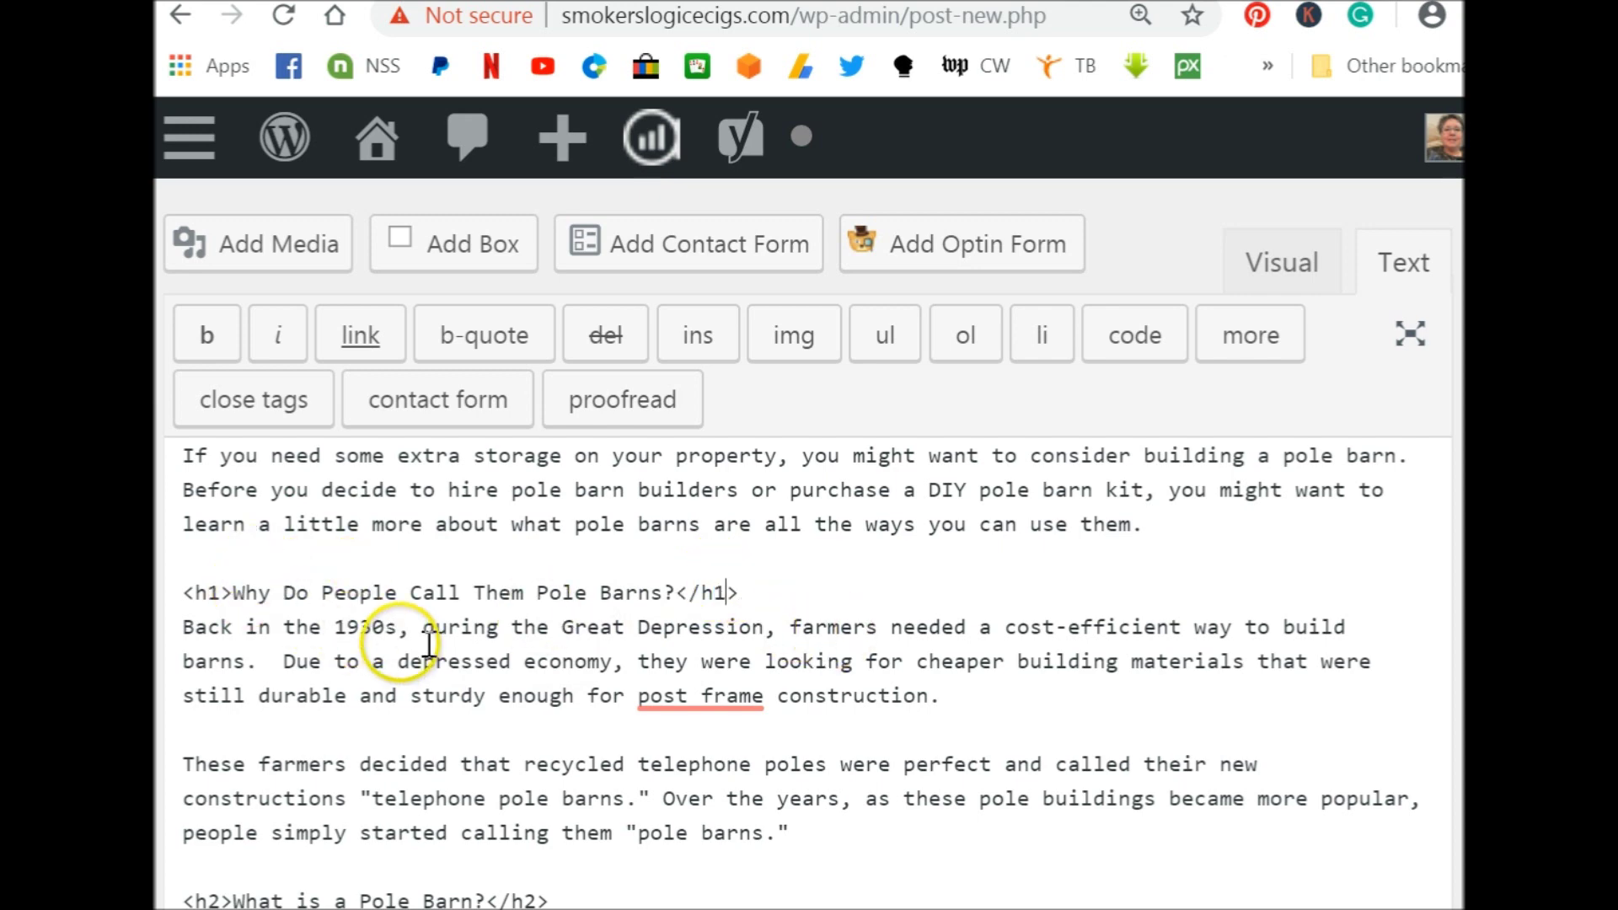
Step: Point out the h2 opening and closing tags on the 'What is a Pole Barn?' heading
scroll(544, 645, down, 2)
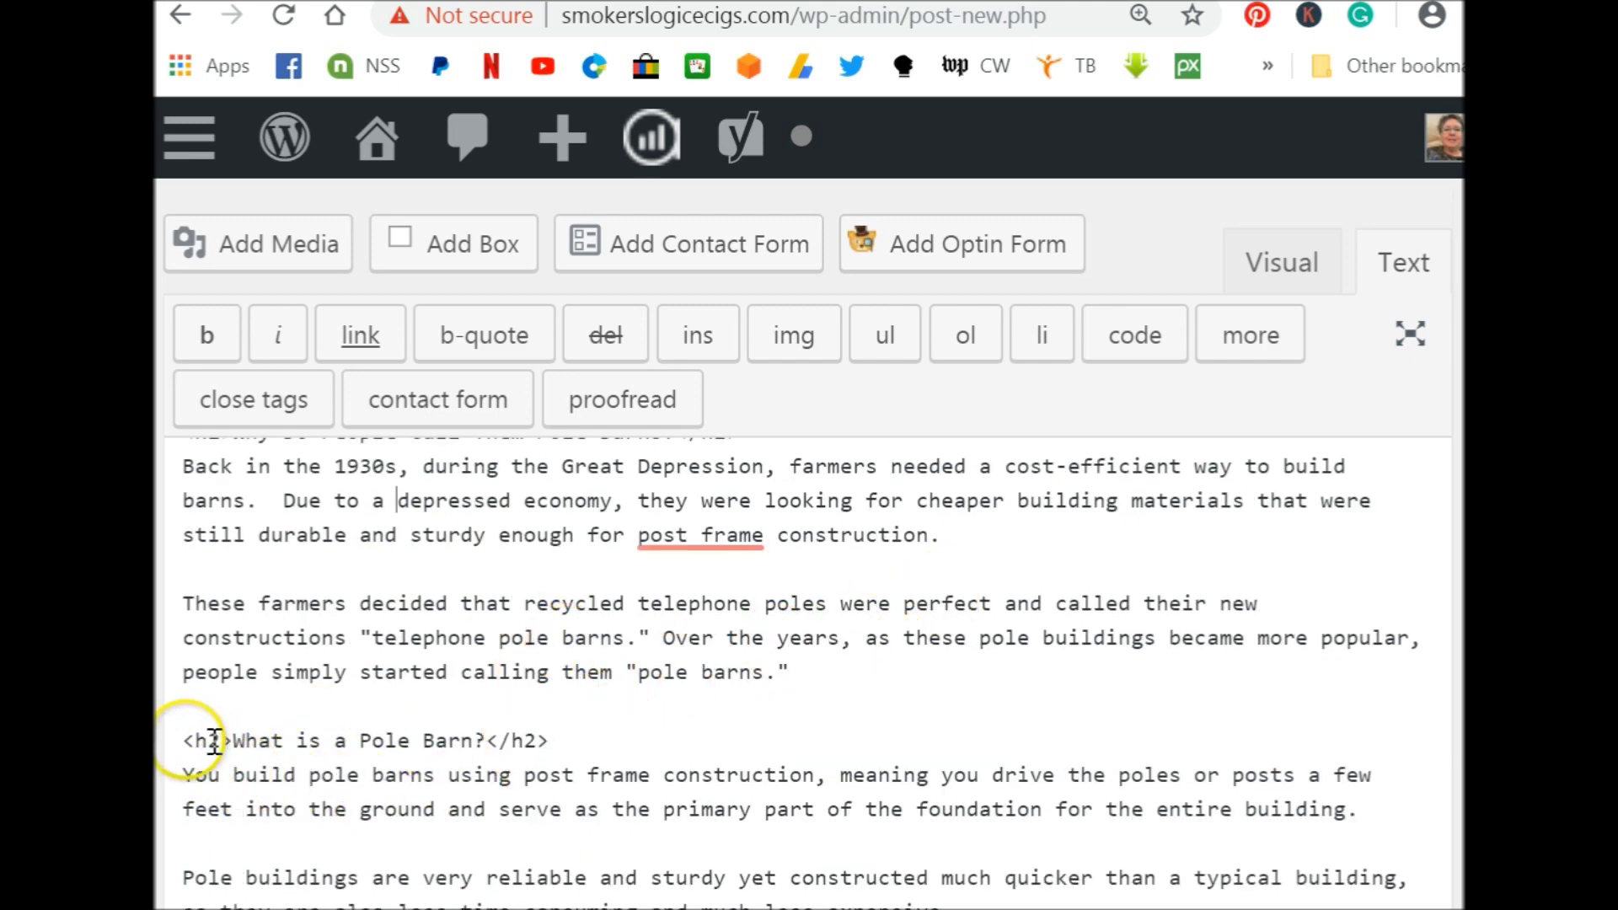
drag(184, 741, 233, 741)
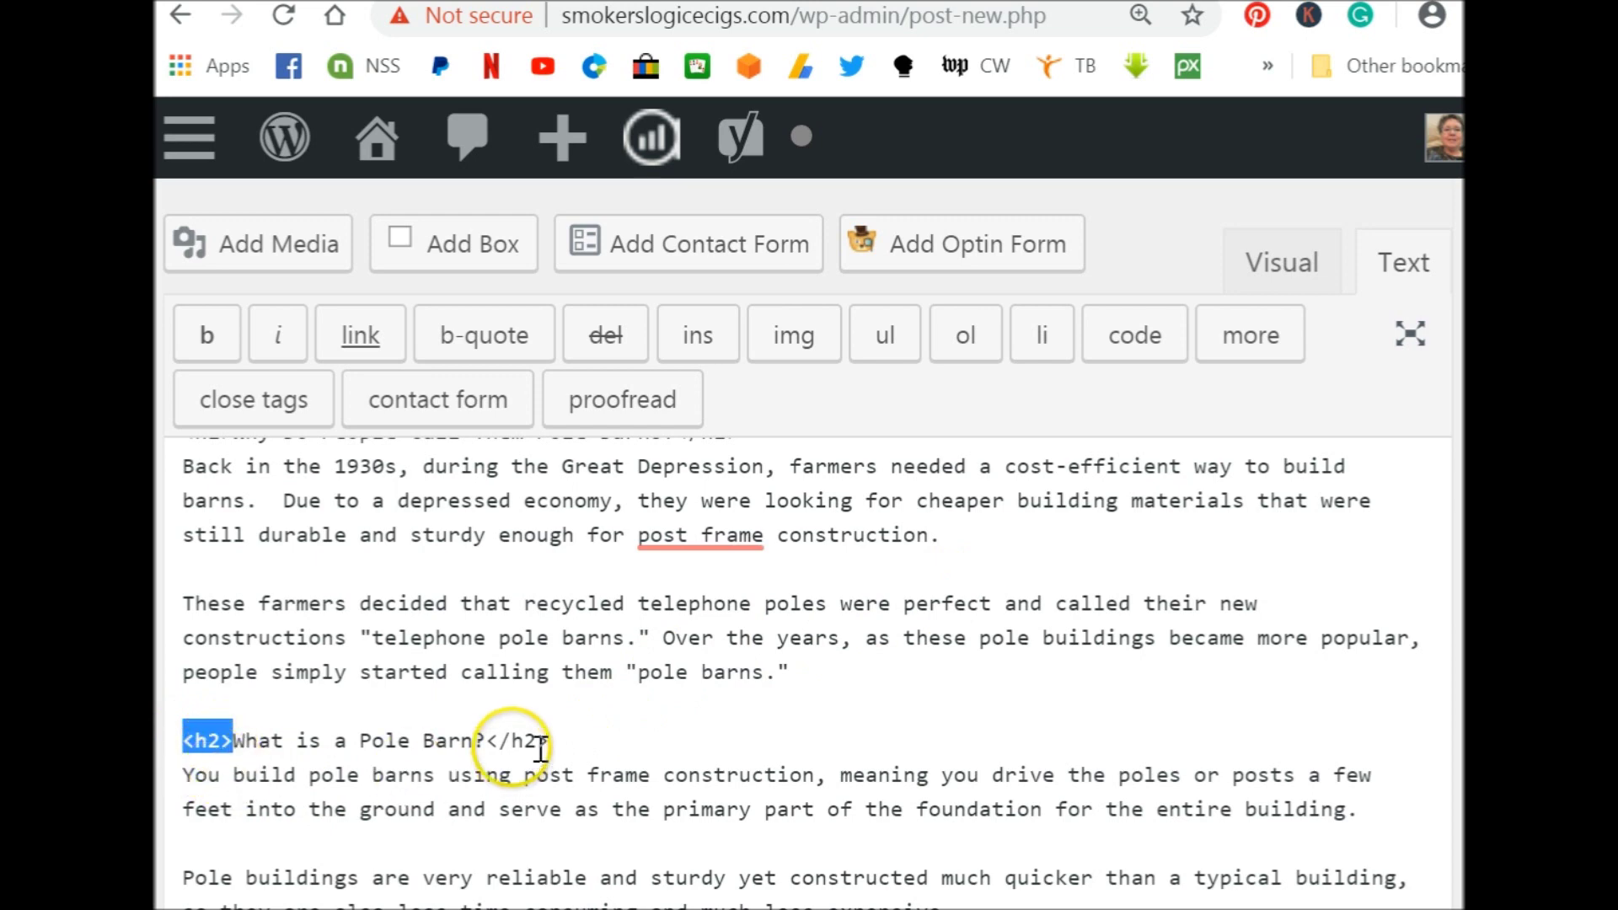
drag(487, 741, 549, 741)
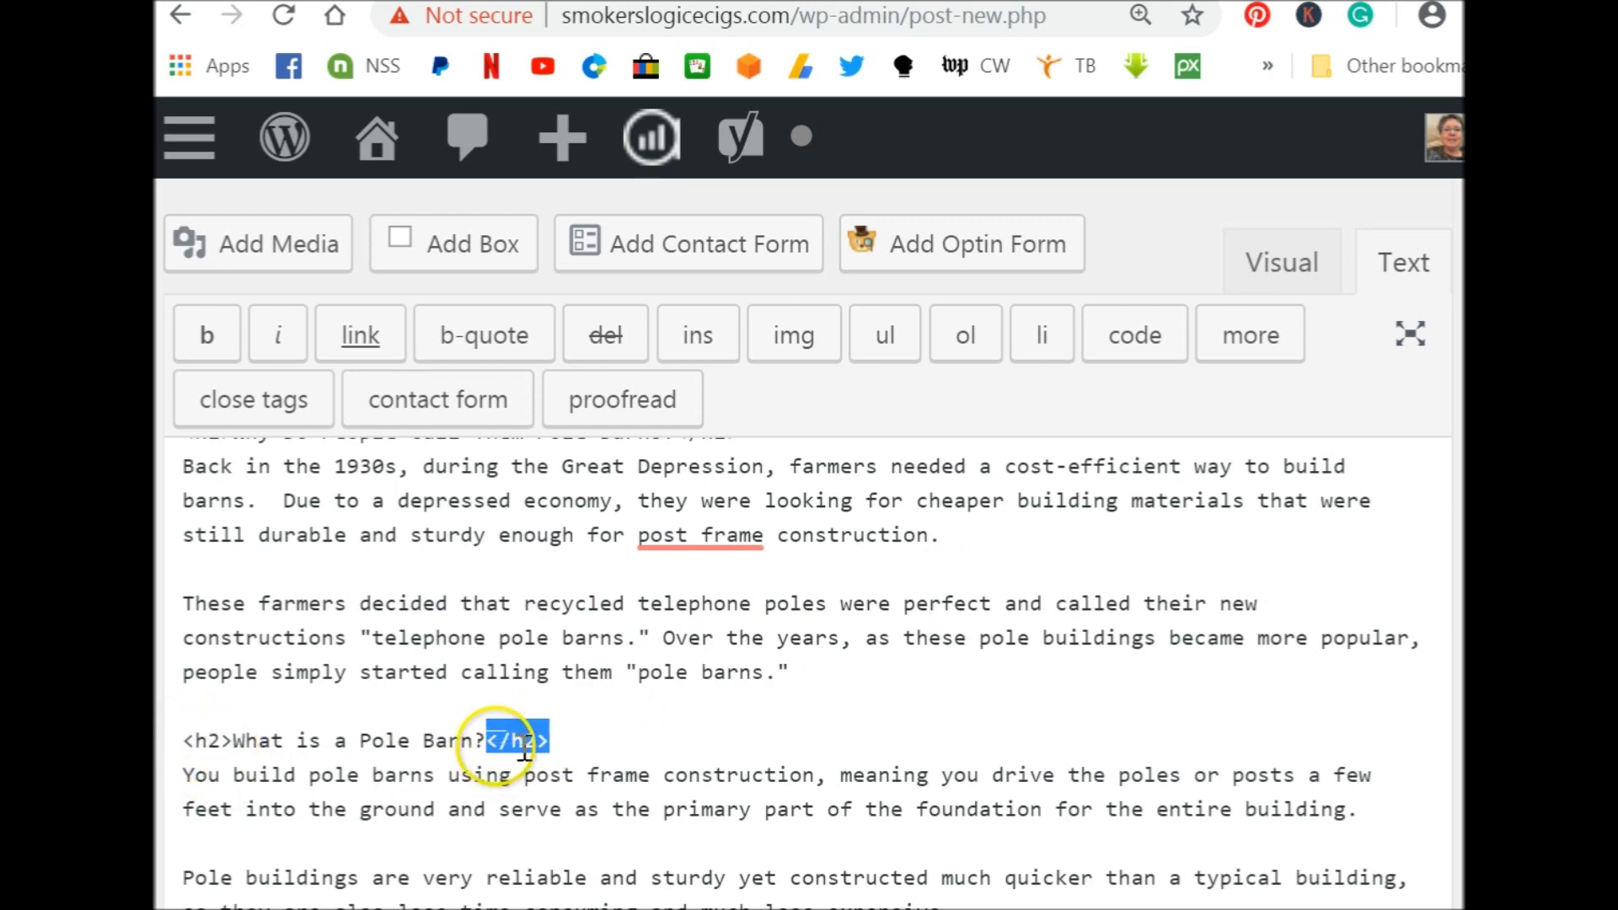
click(529, 753)
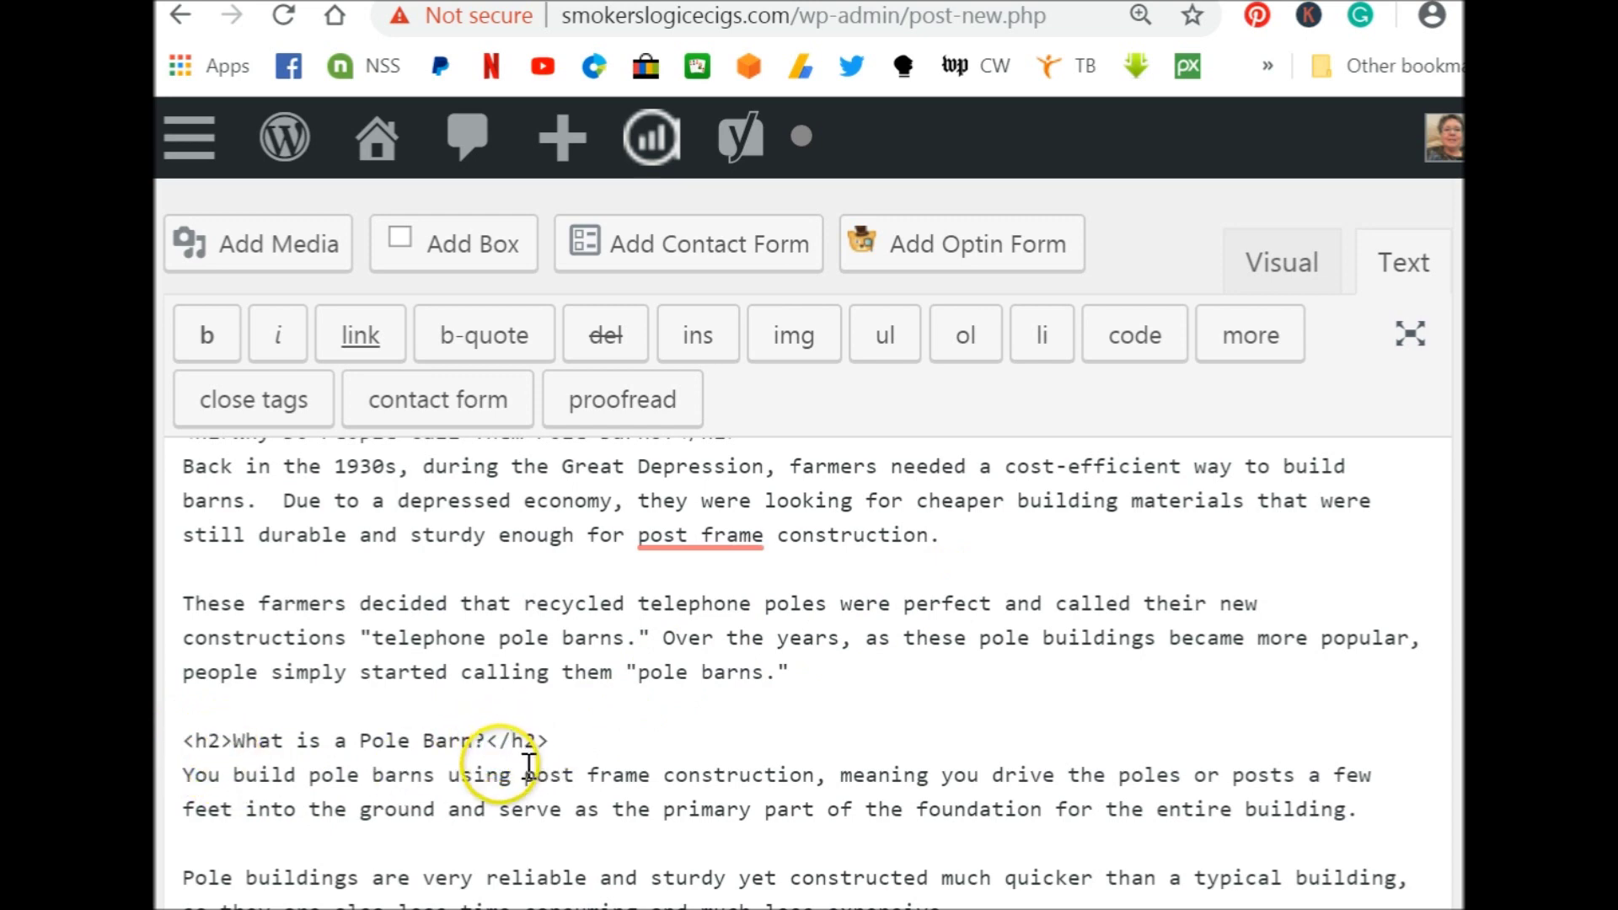
Step: Wrap 'extra storage' in the first paragraph in <strong> tags with the b quicktag
scroll(599, 604, up, 6)
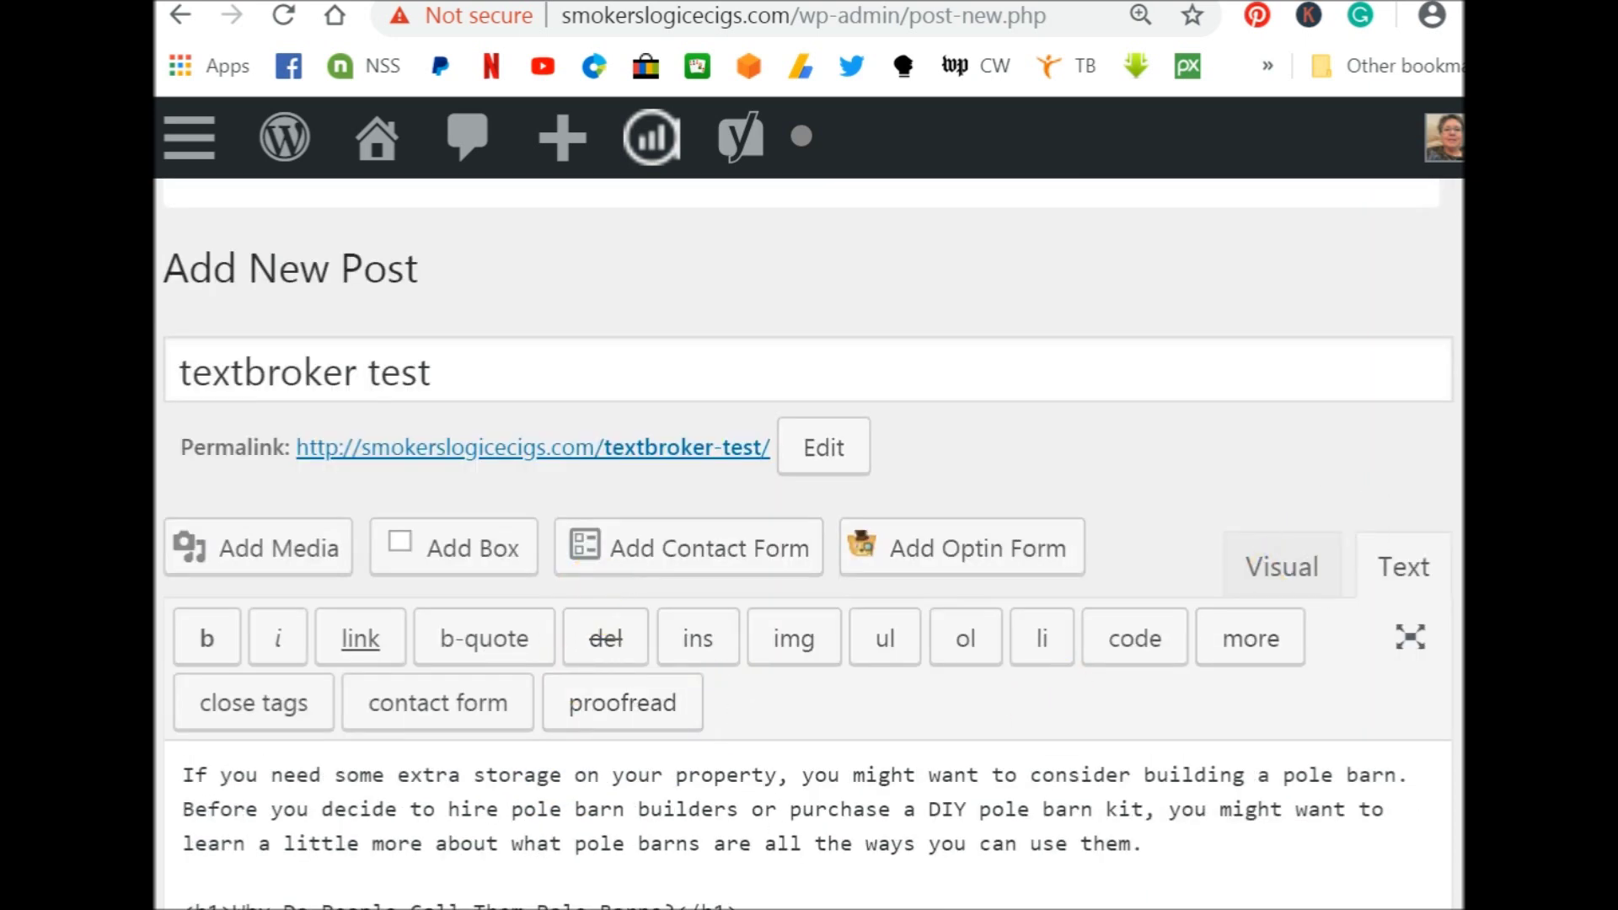
scroll(809, 674, down, 4)
scroll(809, 674, up, 3)
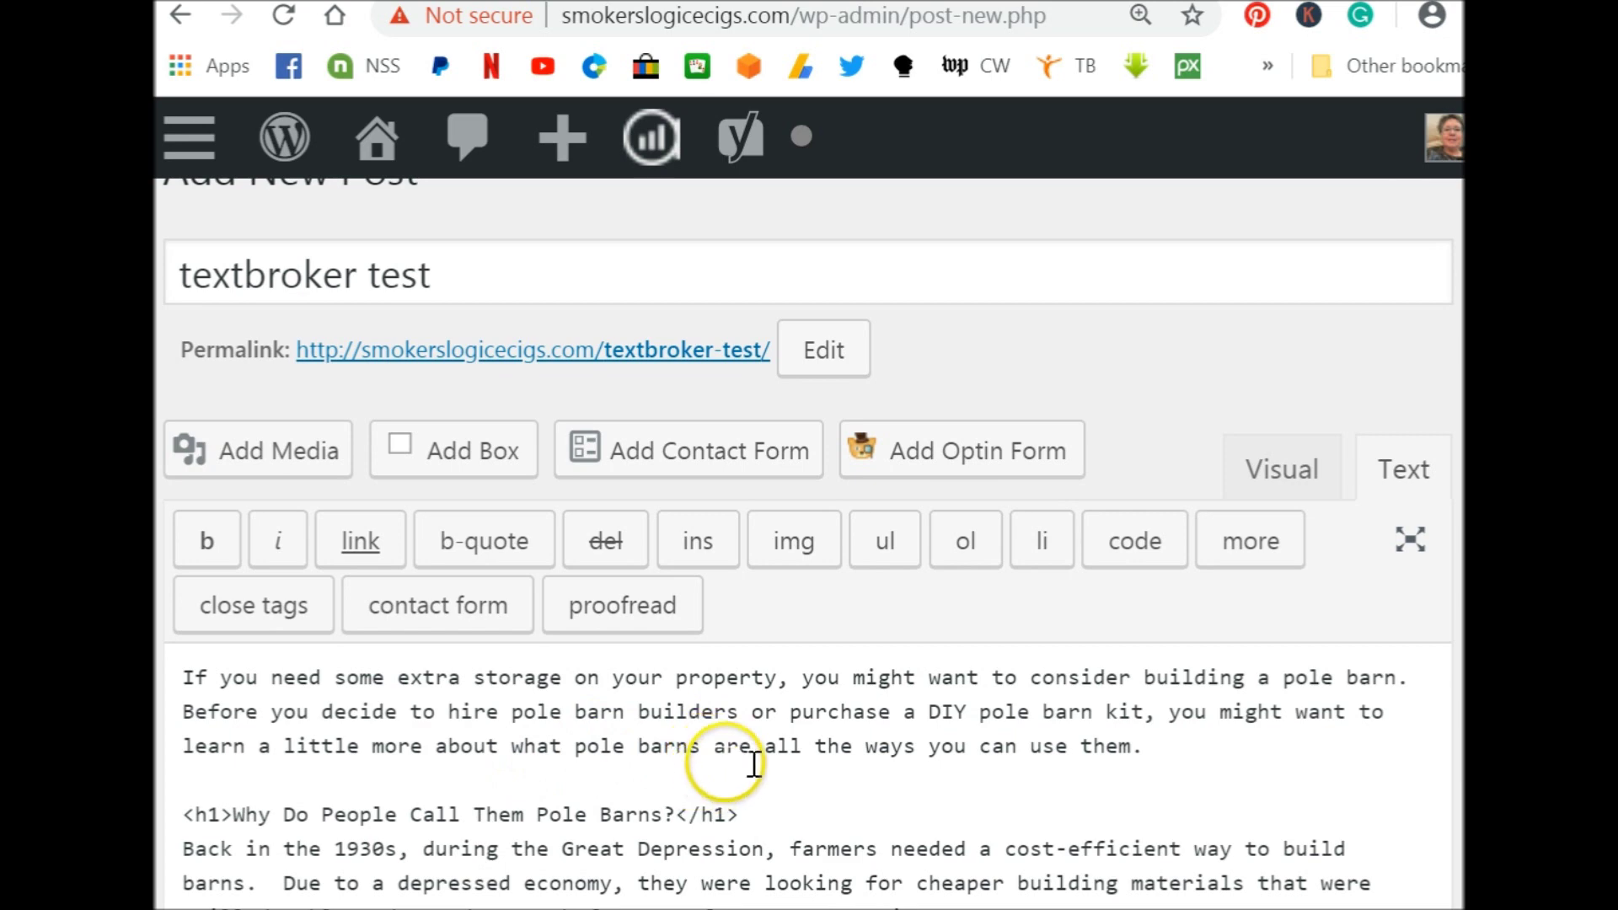
double_click(418, 676)
drag(512, 669, 580, 677)
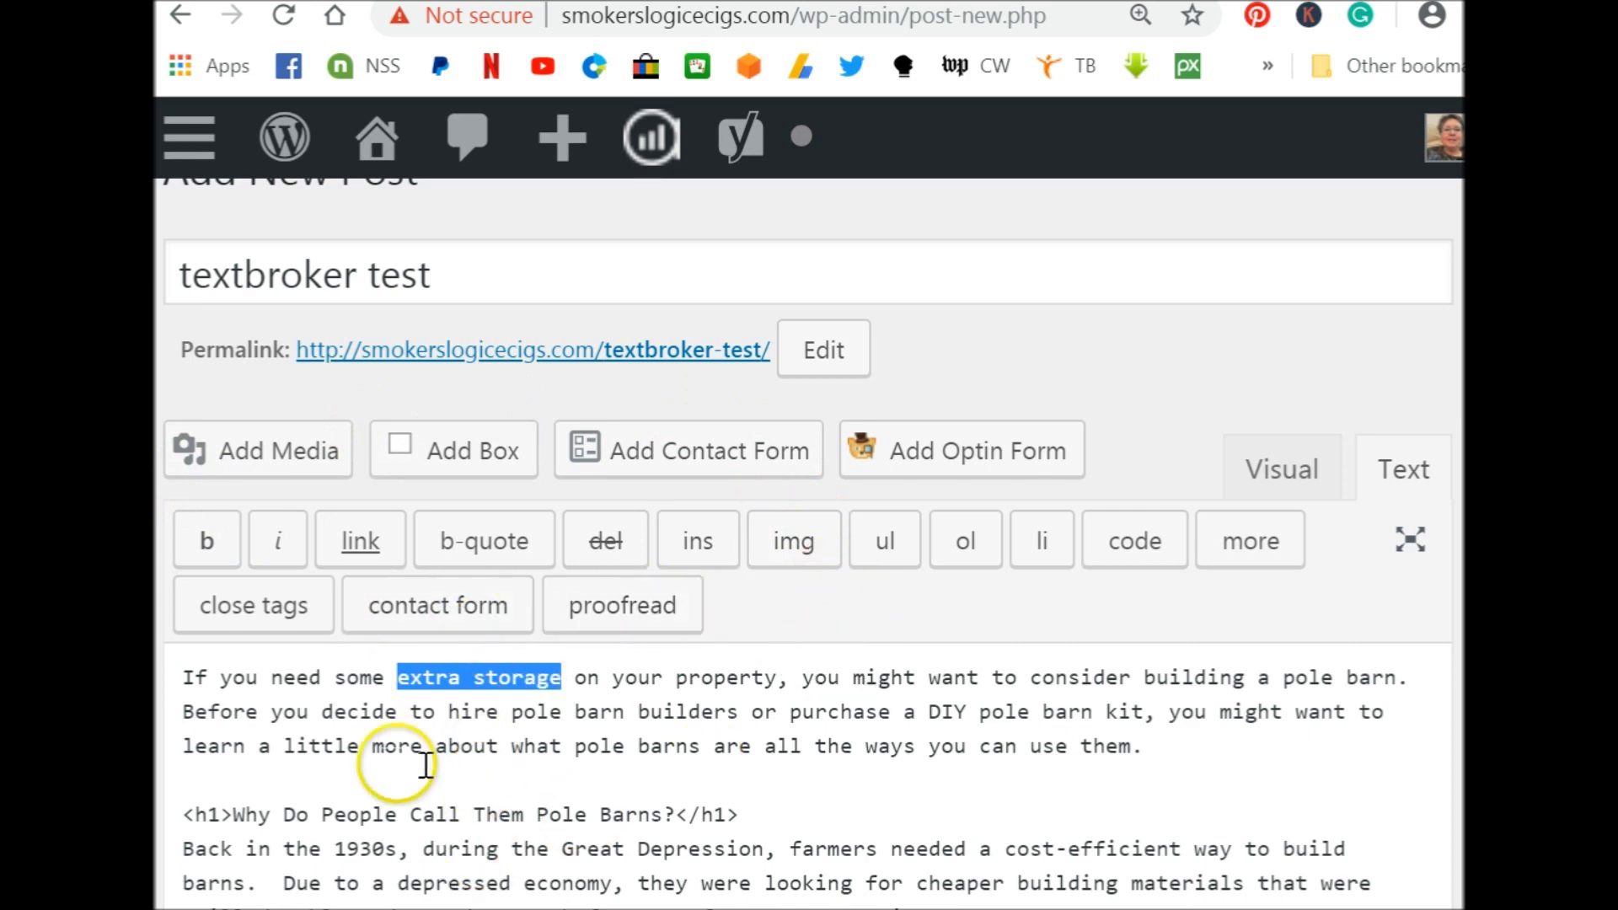
click(210, 543)
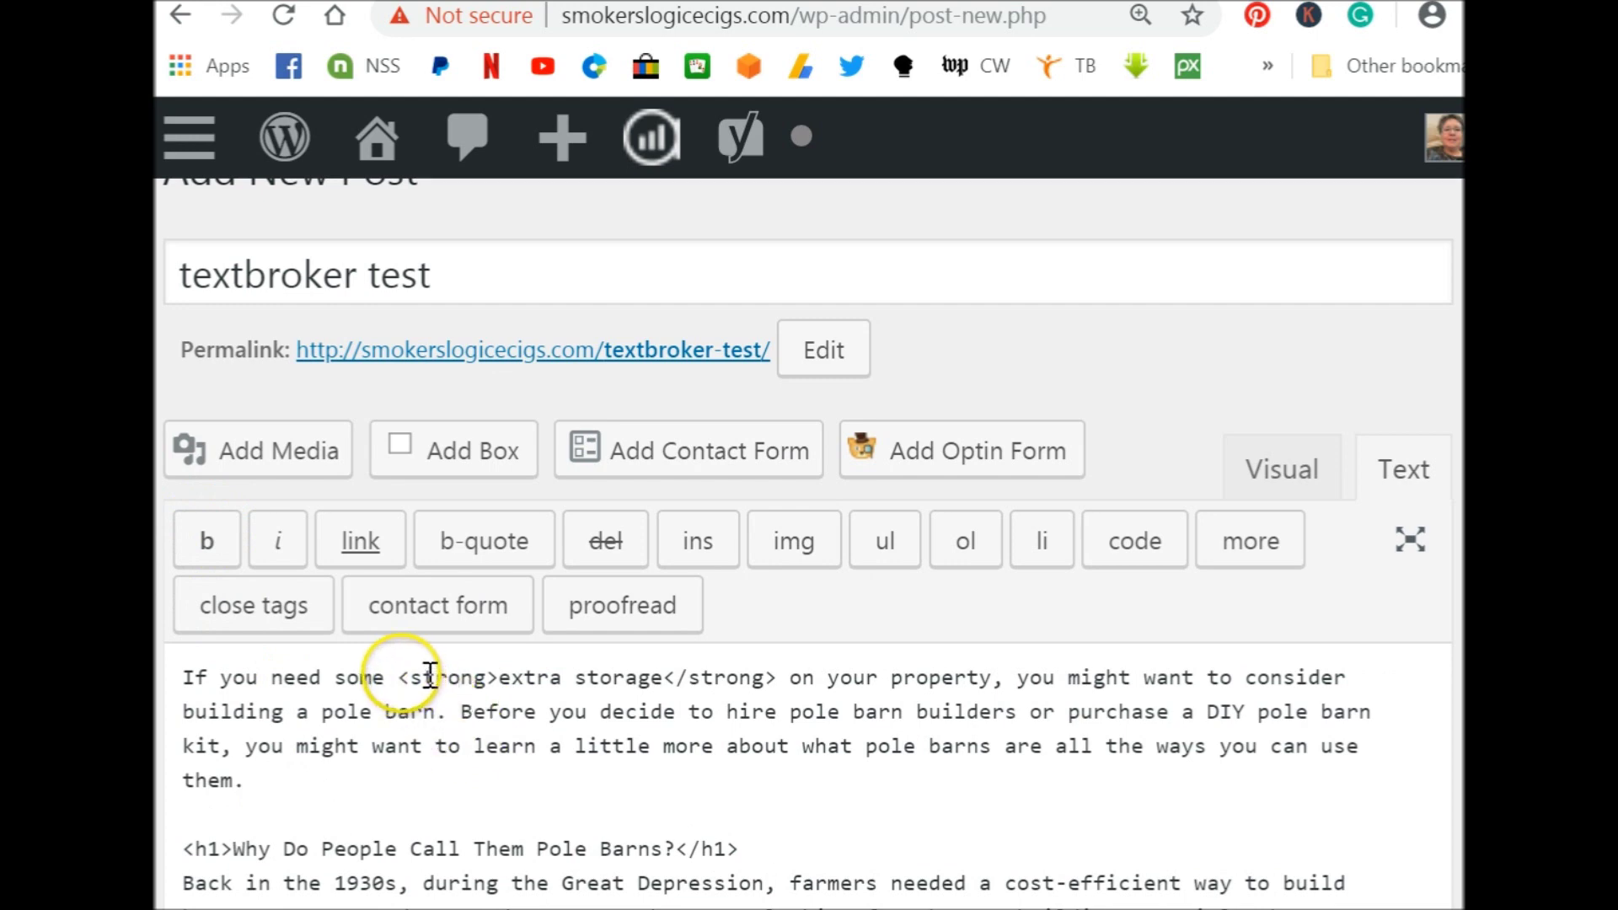
Step: Point out where the <strong> tag opens and closes around 'extra storage'
click(398, 677)
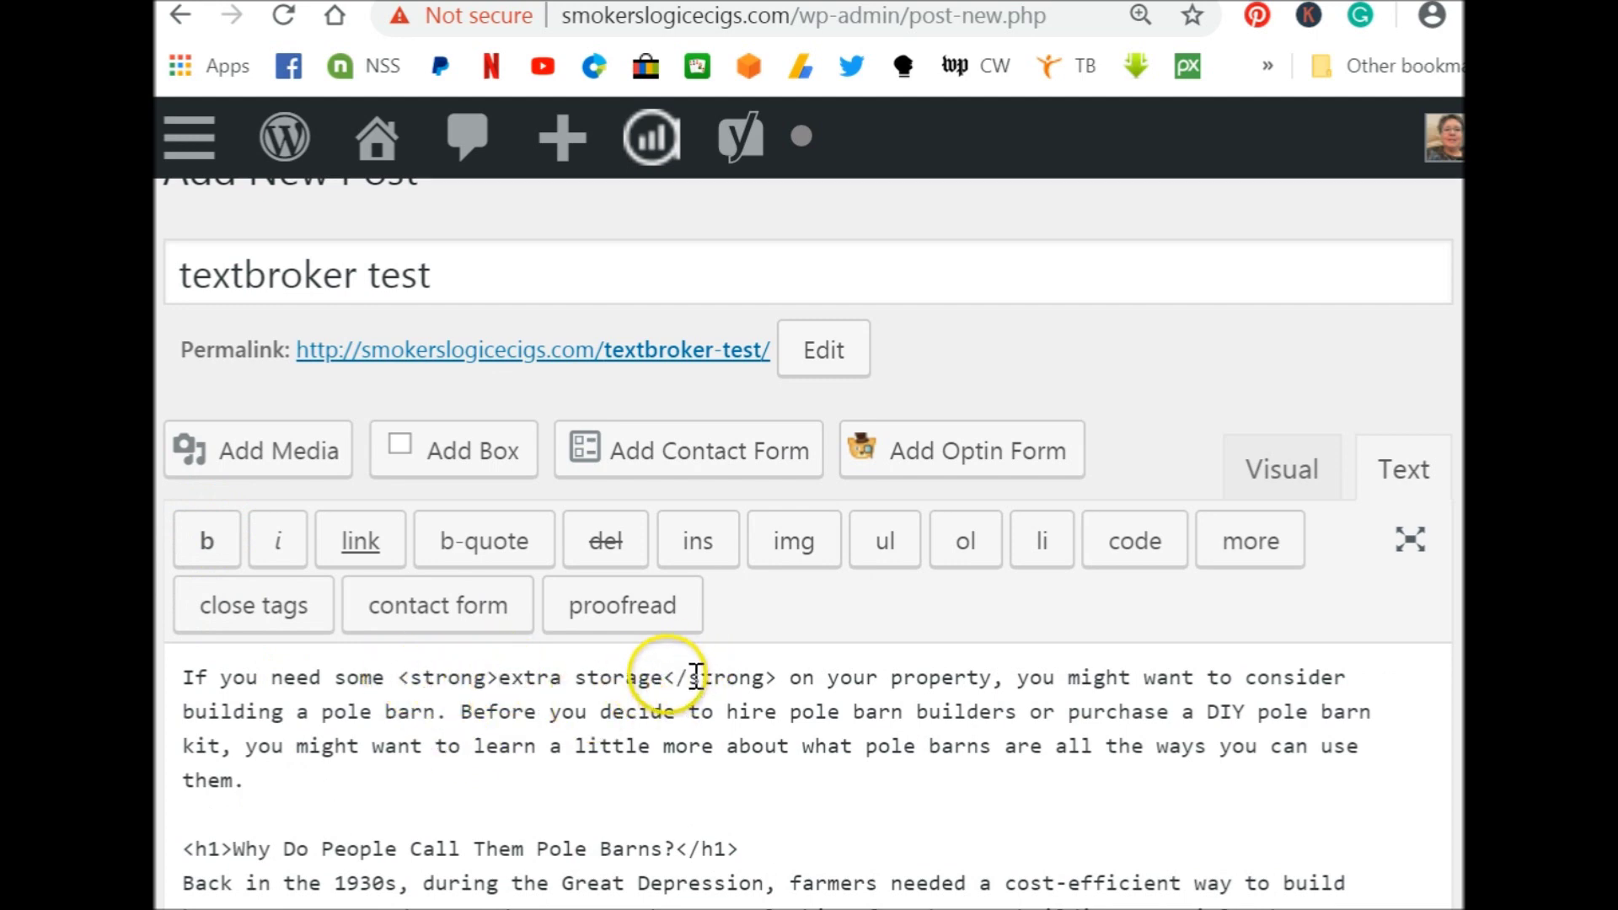
click(663, 679)
click(777, 680)
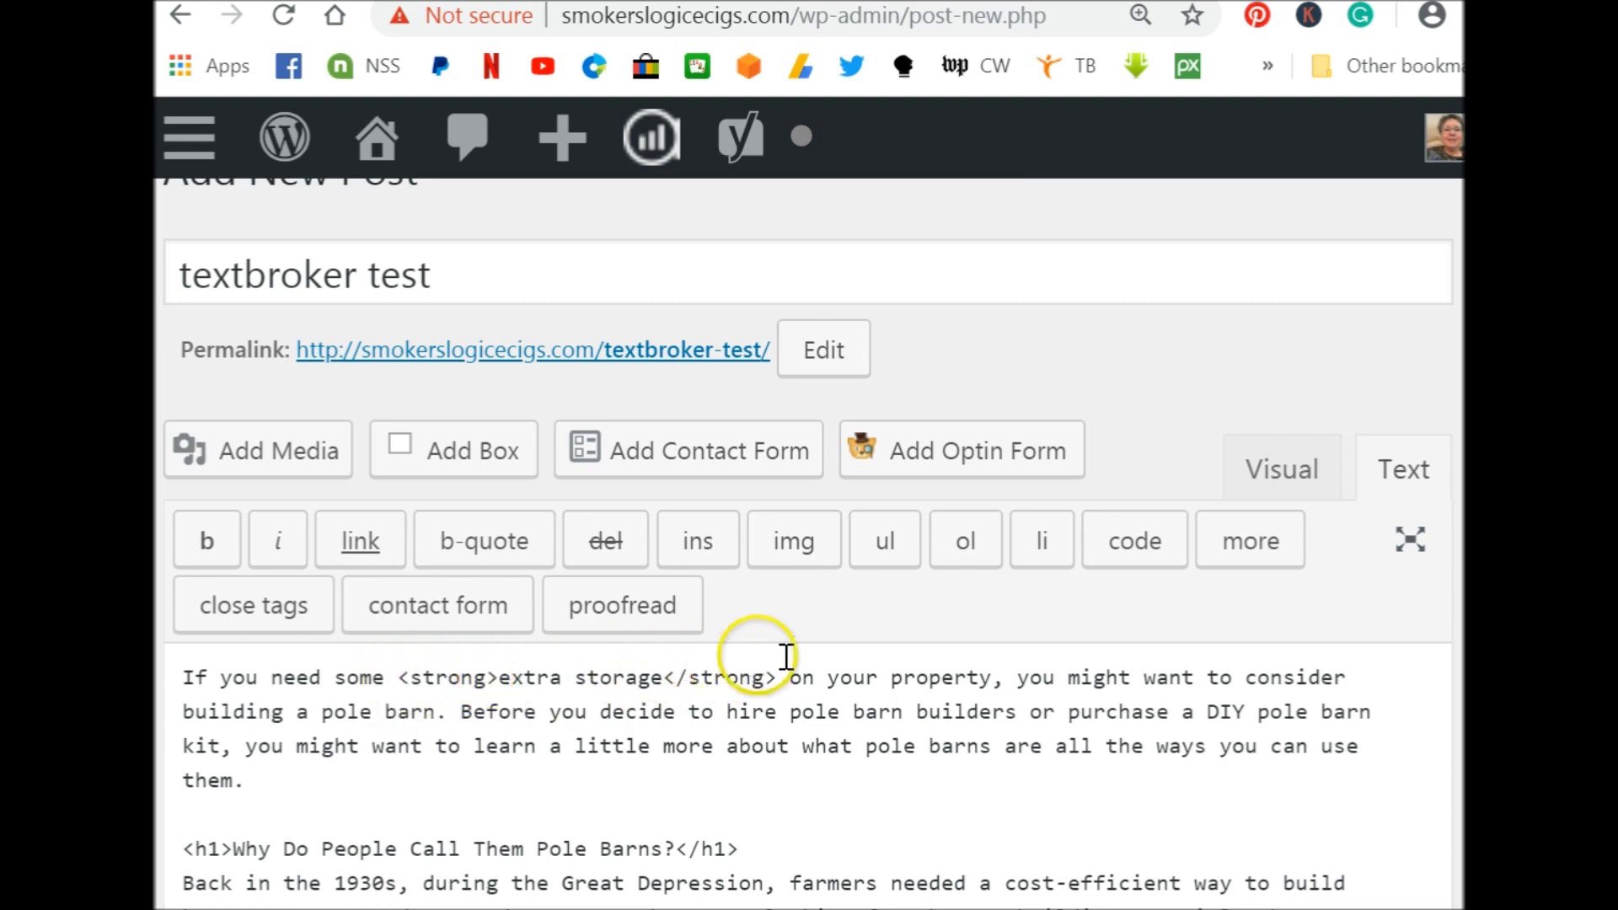
double_click(680, 676)
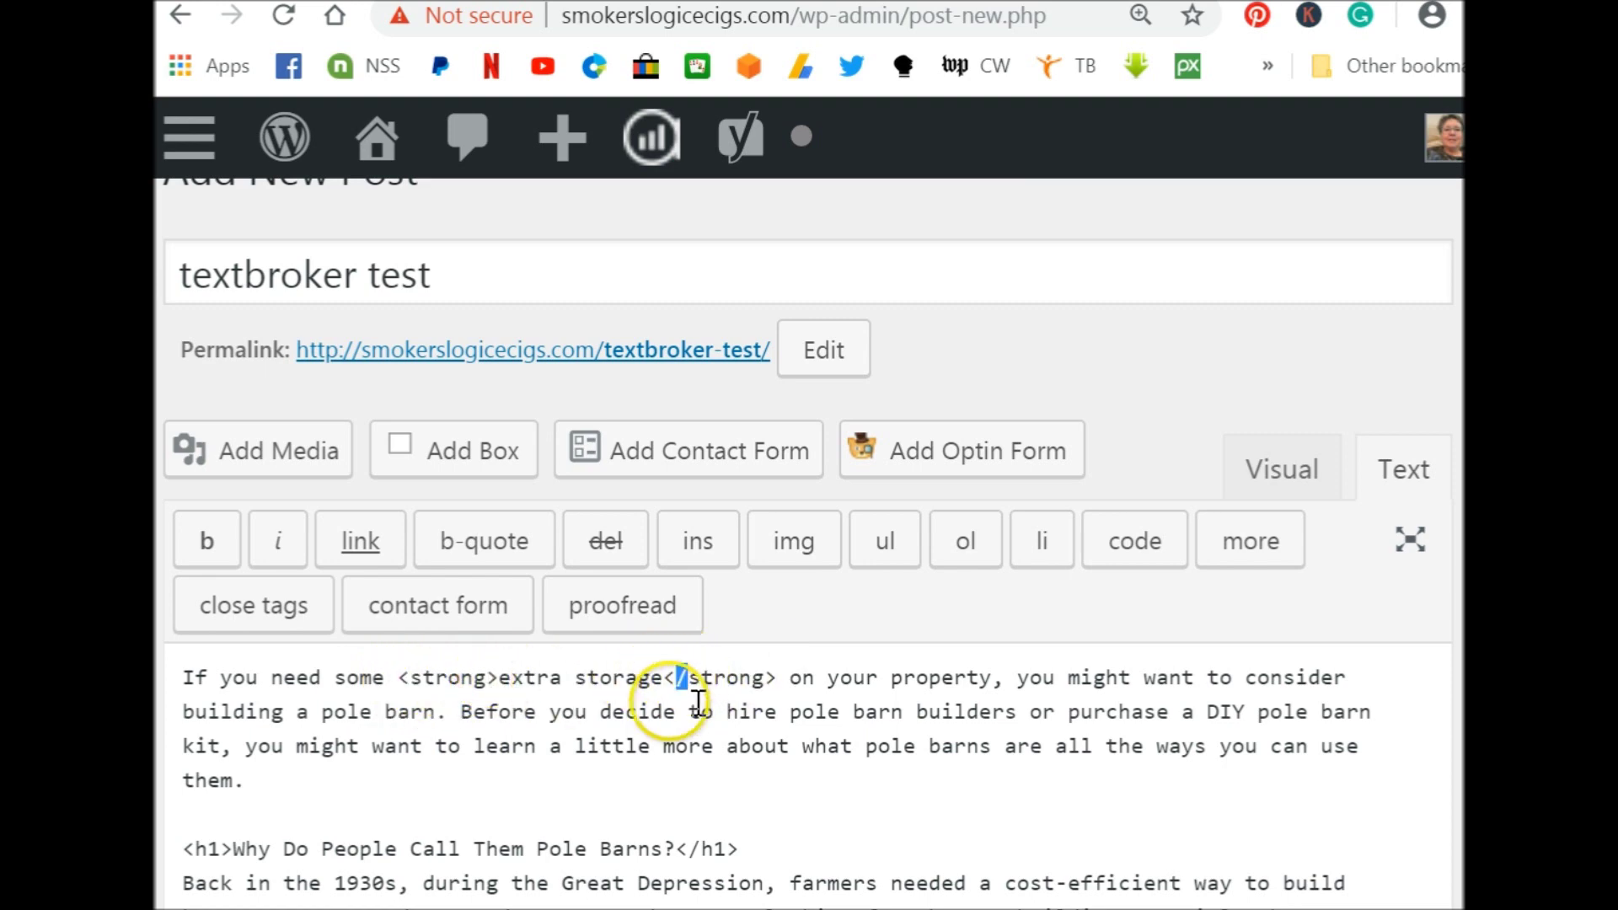
key(Right)
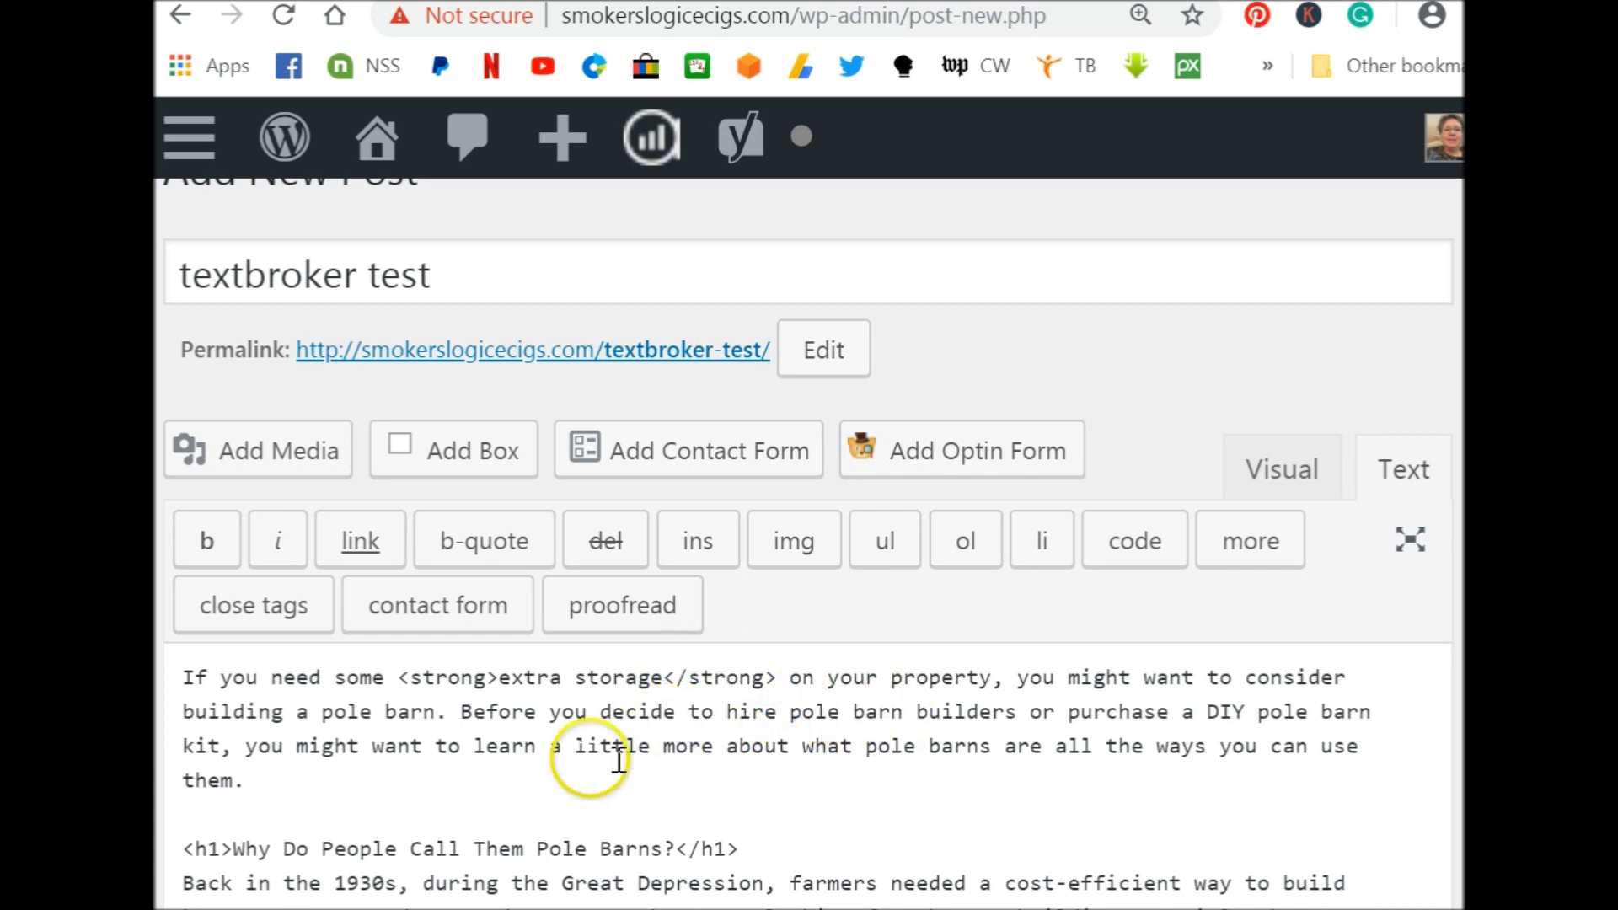
Step: Italicize 'Before you decide' with the i quicktag and point out its <em> tags
drag(461, 712, 701, 712)
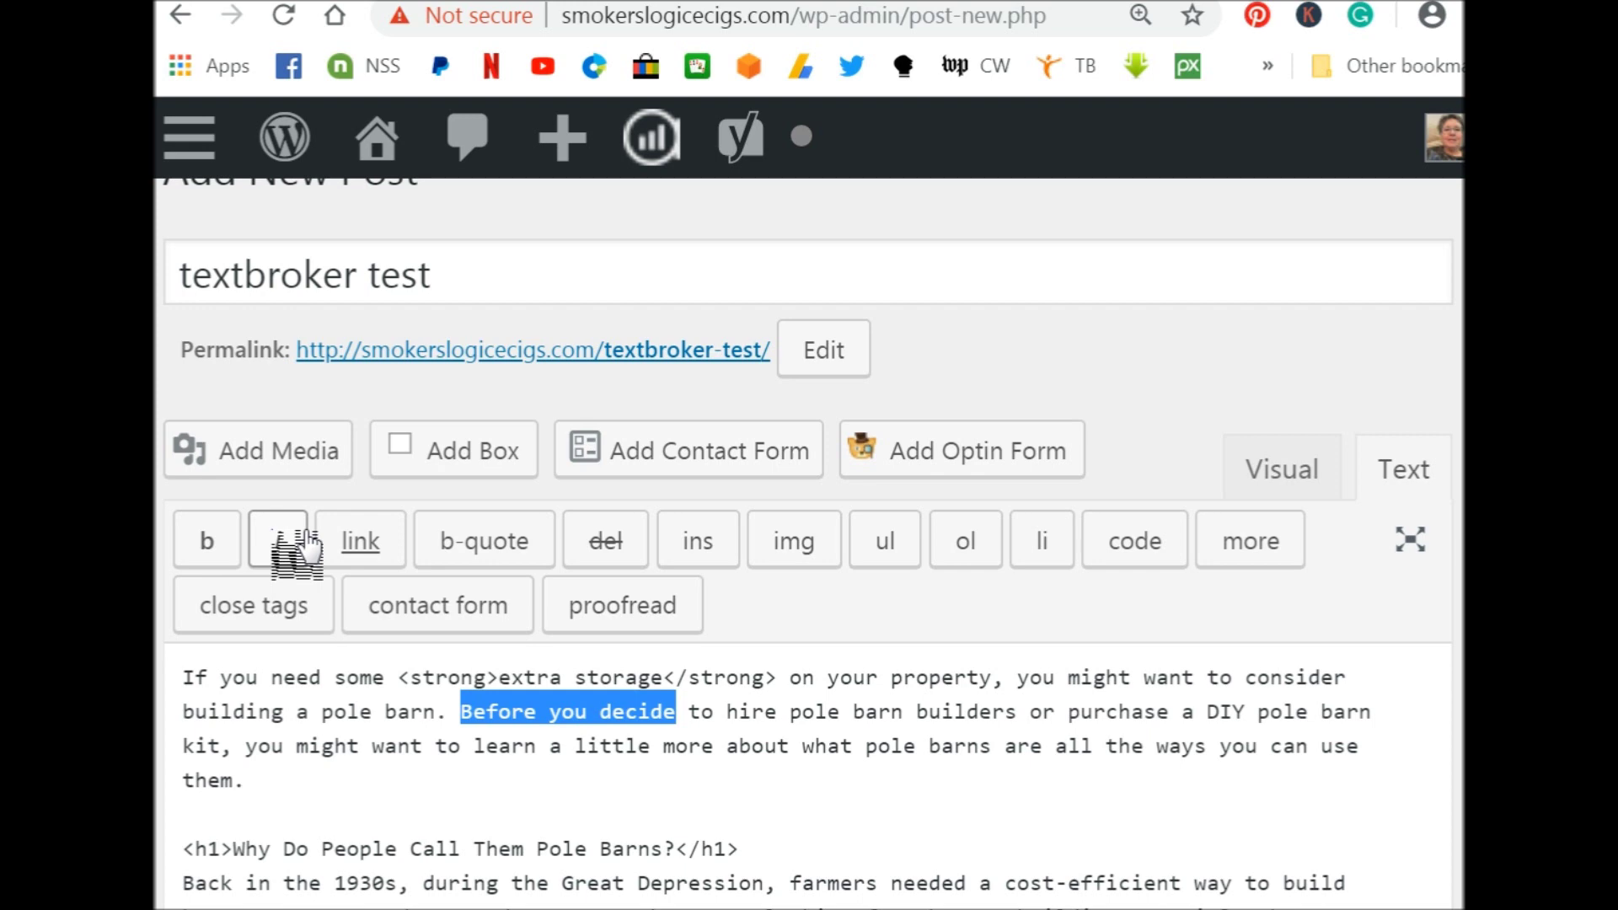
click(278, 540)
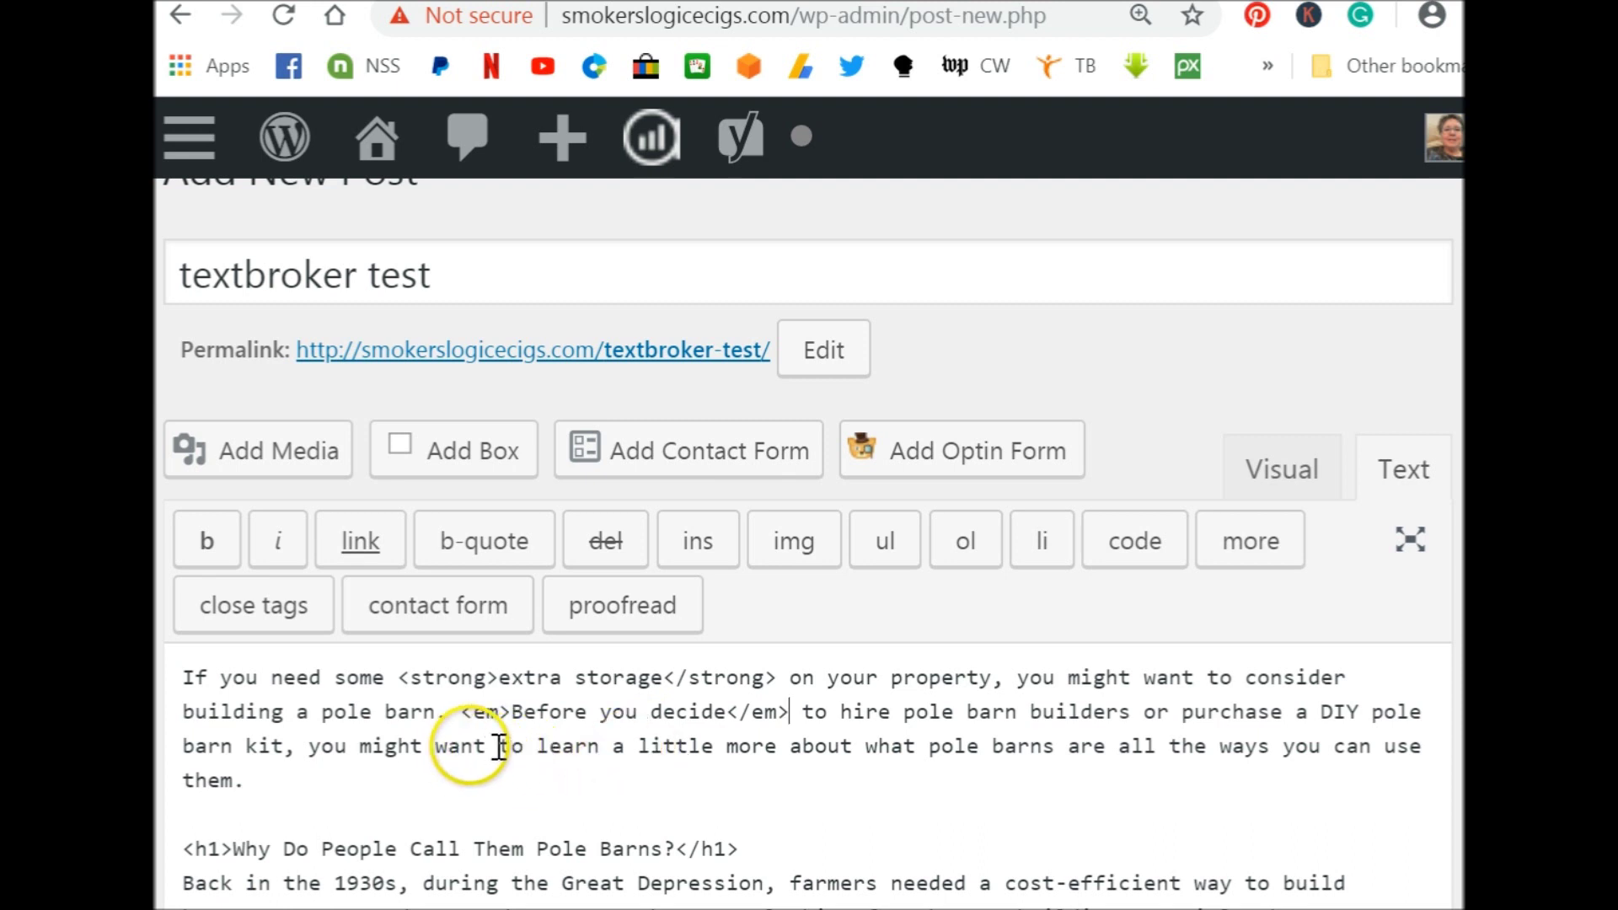
drag(461, 712, 533, 730)
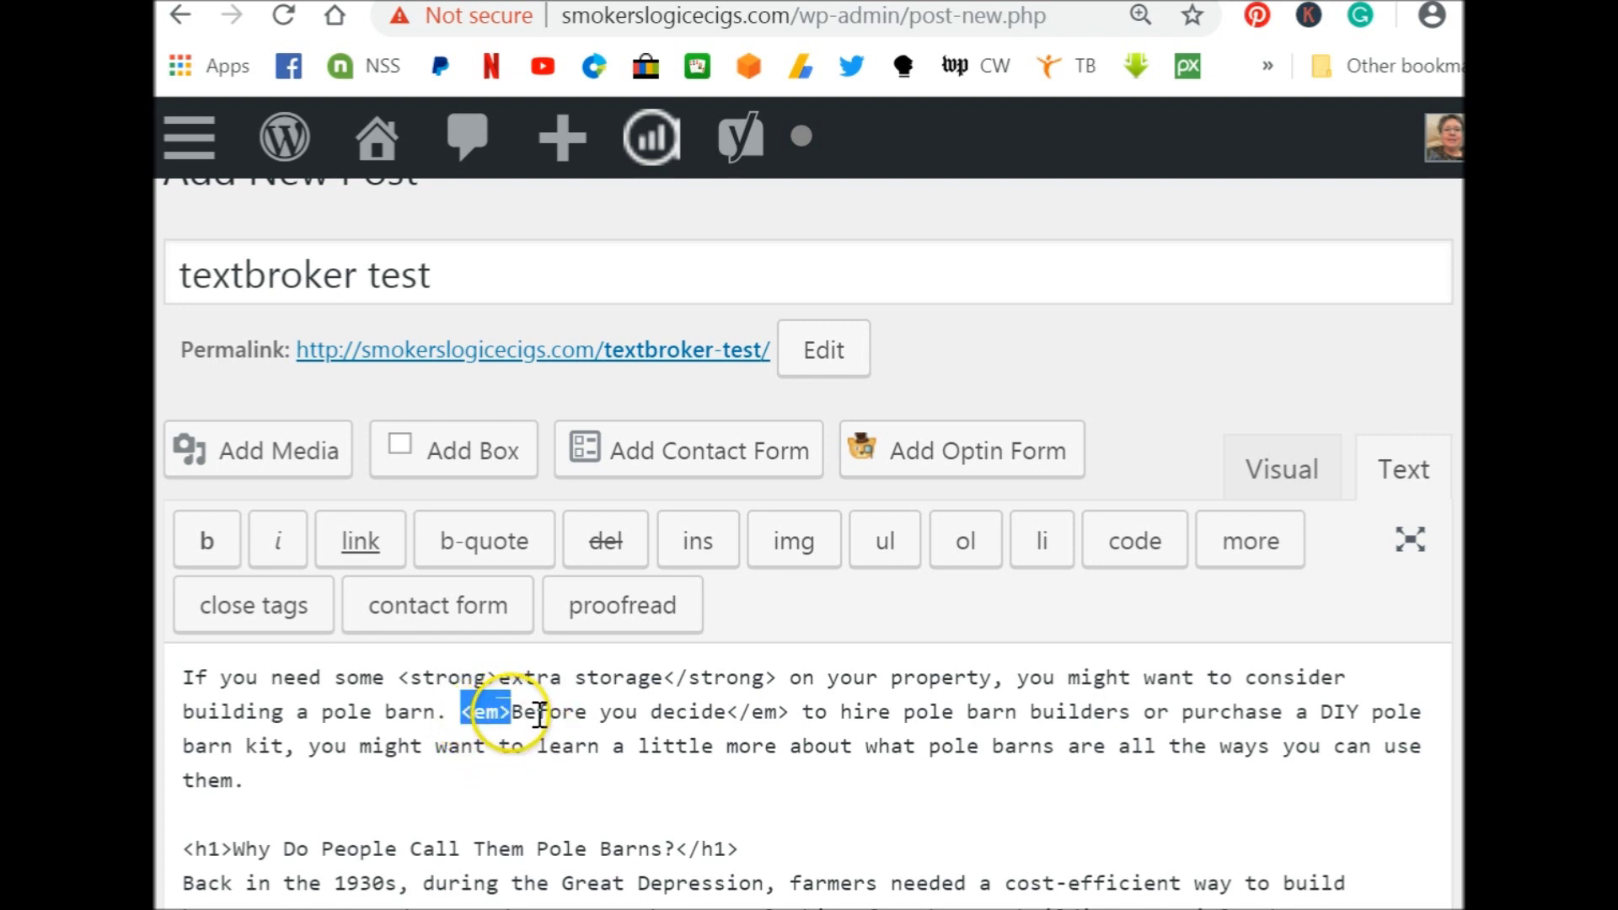
click(512, 715)
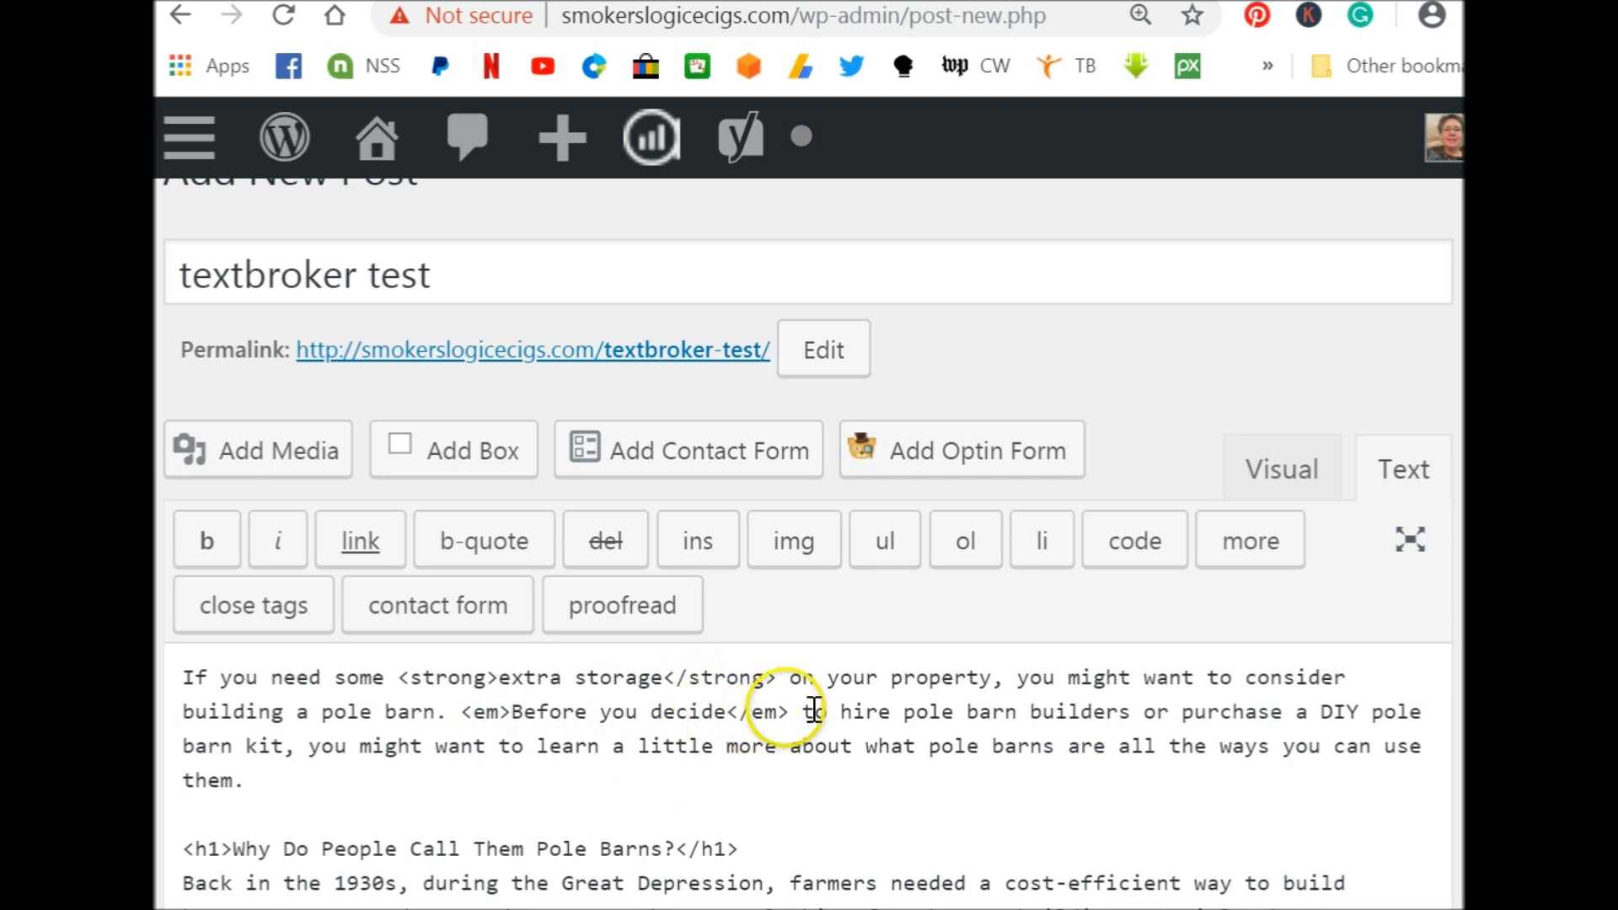
double_click(777, 713)
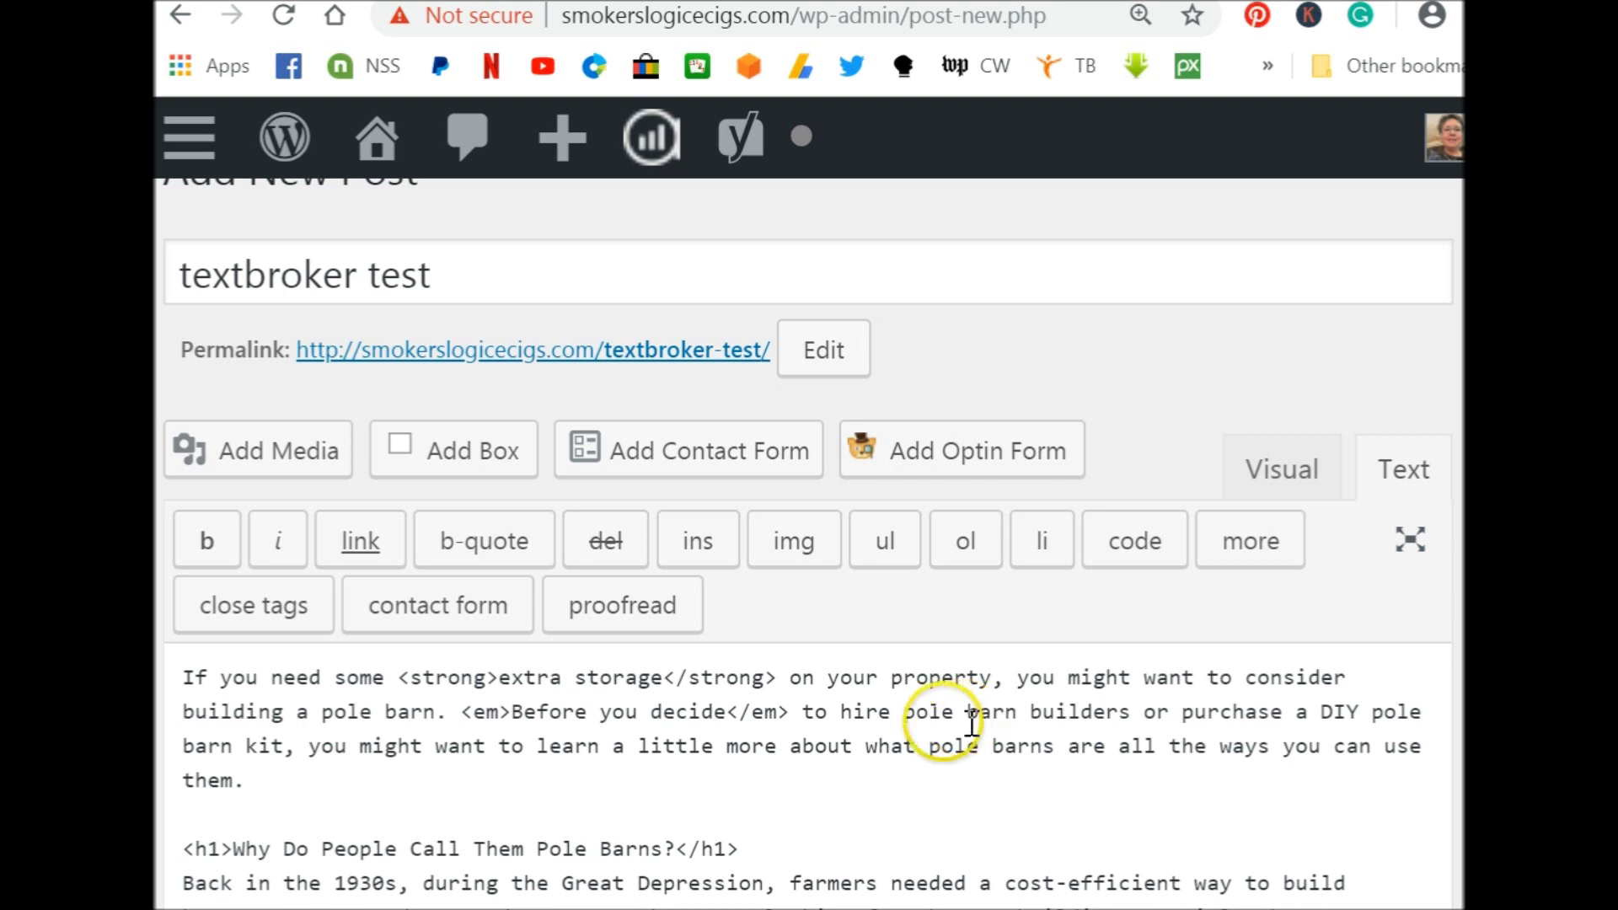
Step: Select 'pole barn builders' in the opening paragraph and start a link from it
drag(904, 712, 1155, 712)
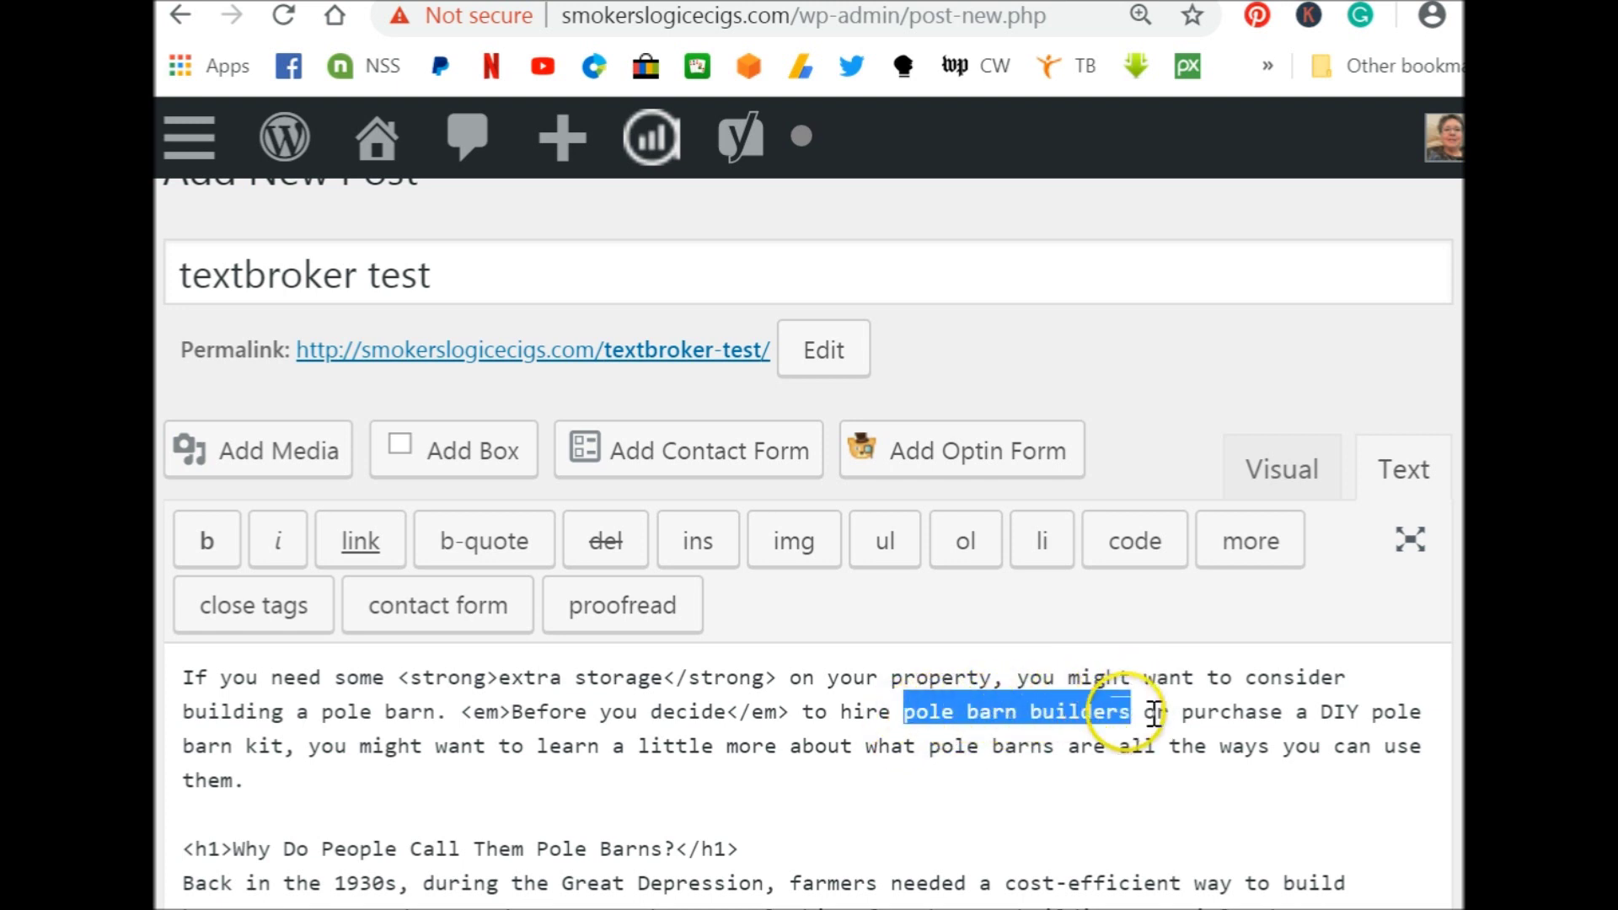
click(370, 541)
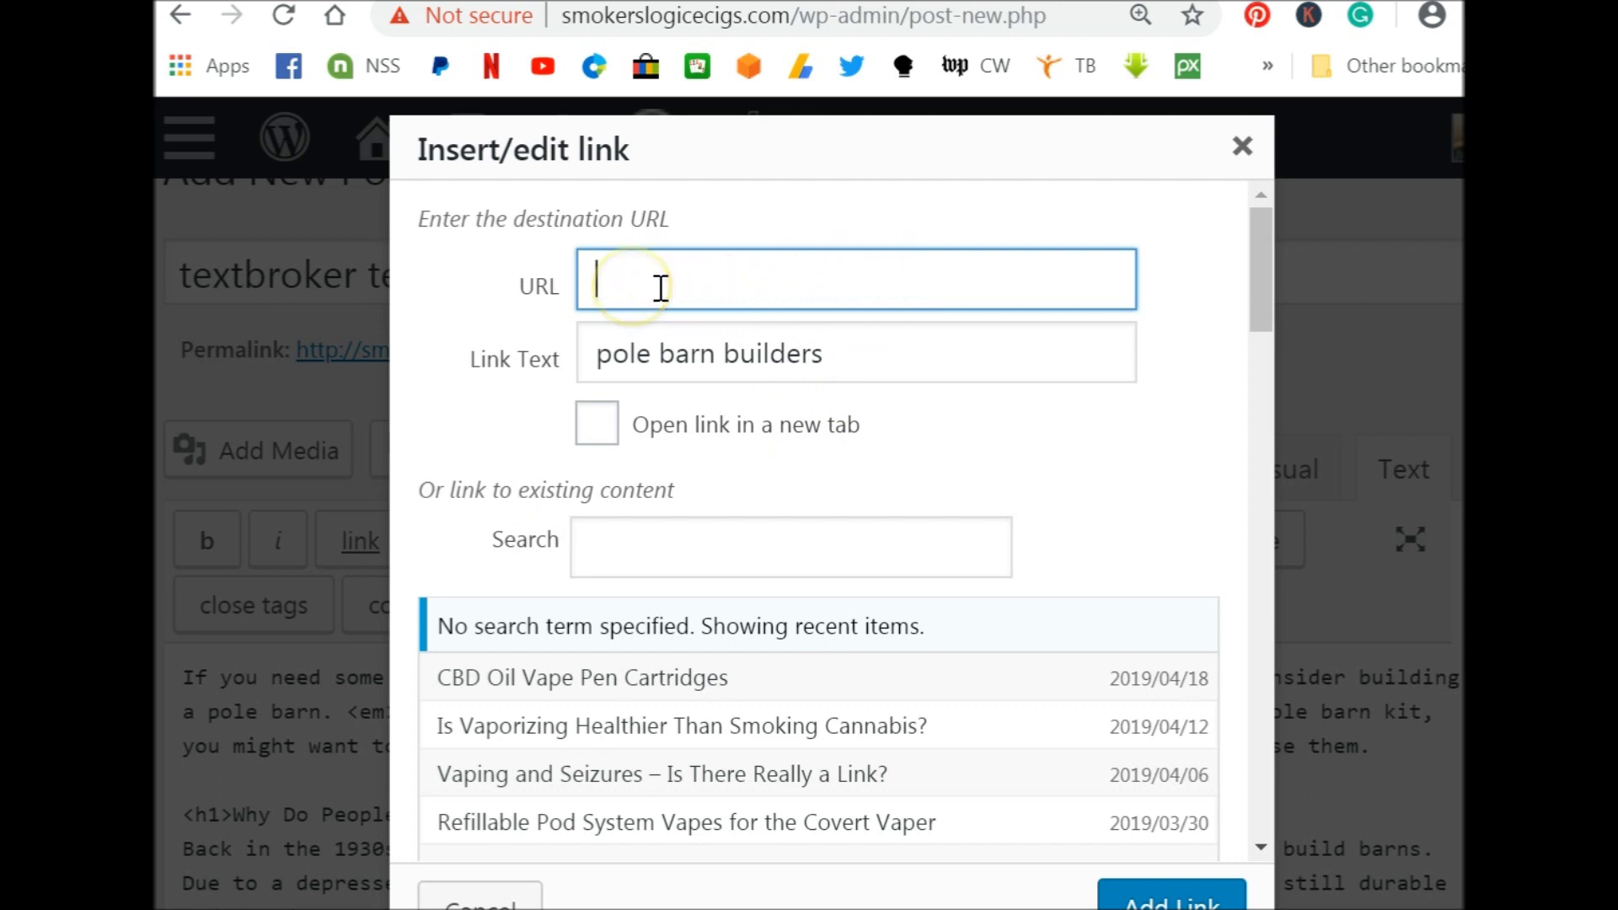
text(http://www.diypolebarns.com/prices.php)
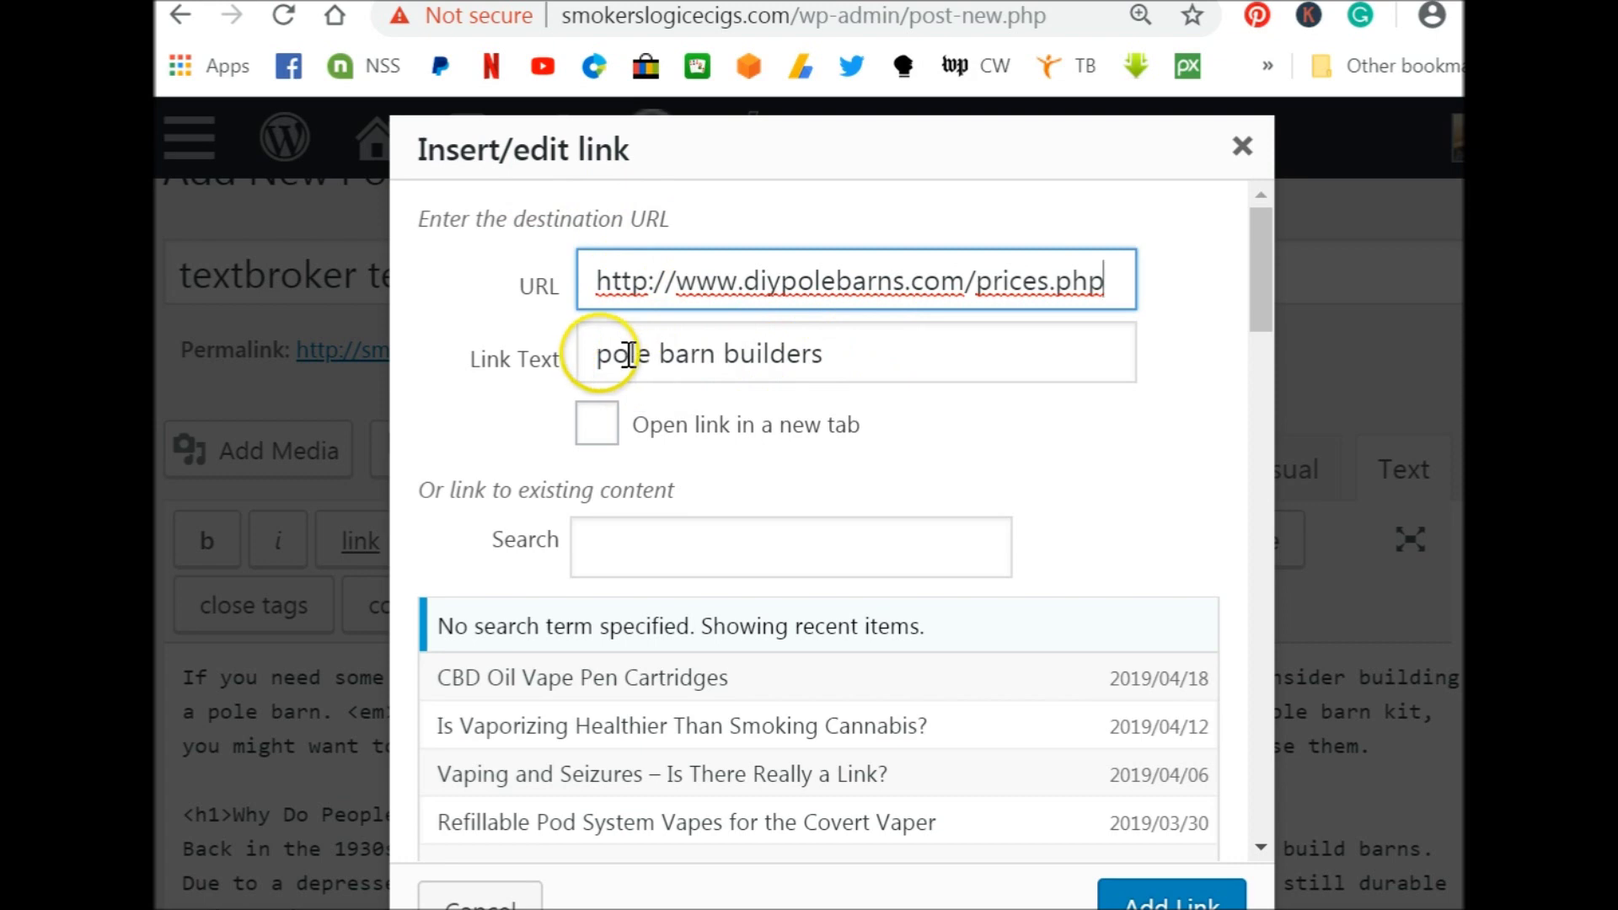
click(834, 352)
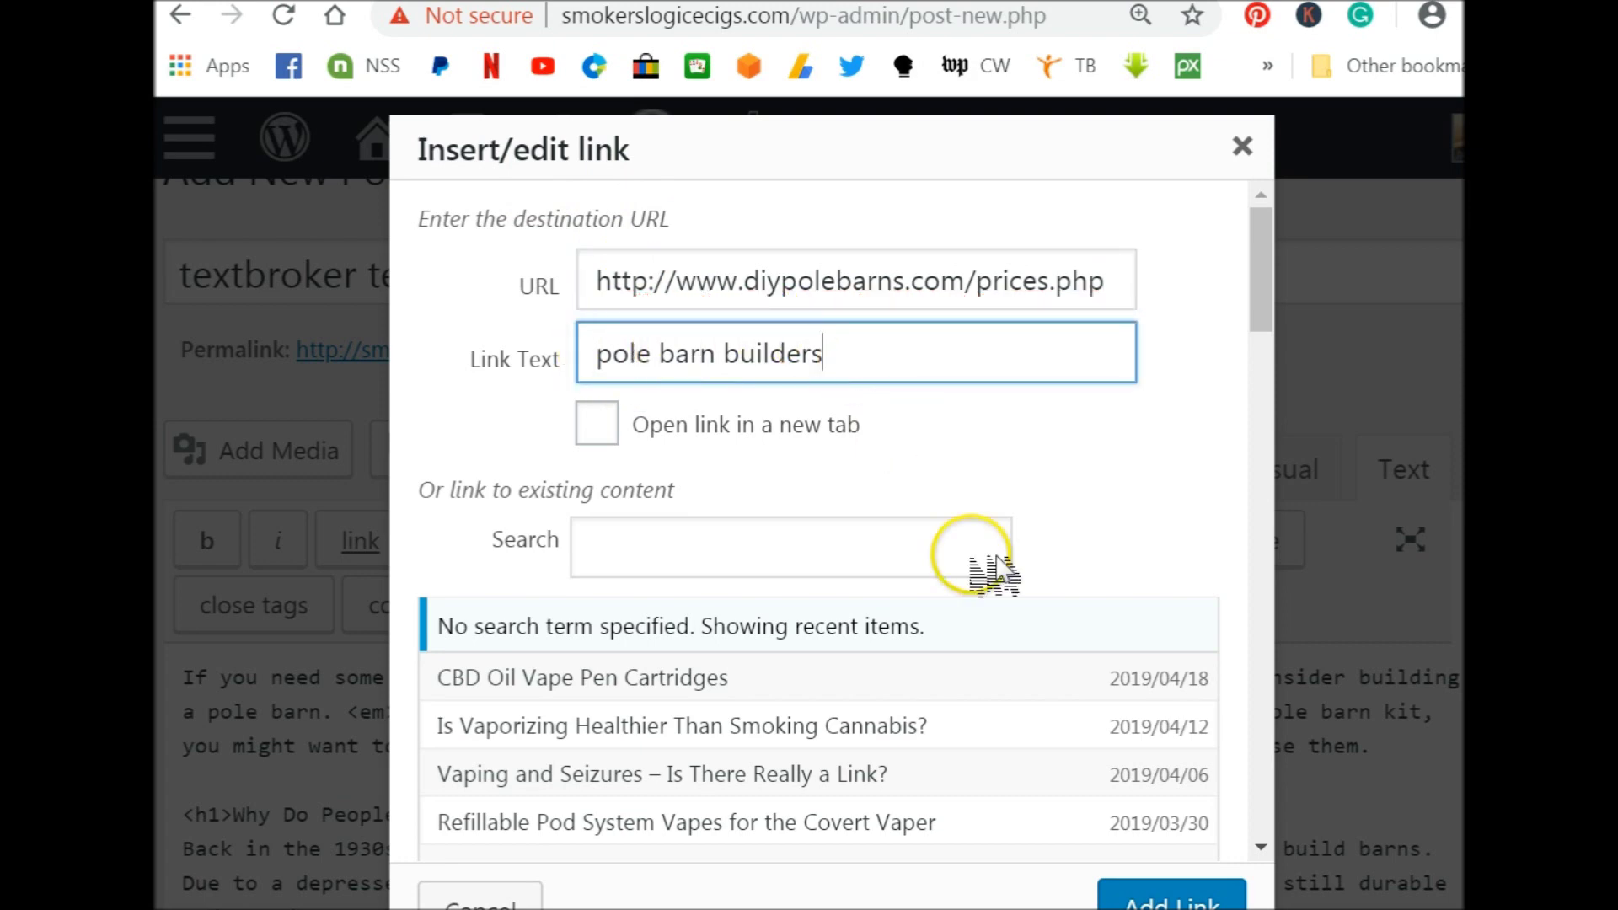
click(1159, 897)
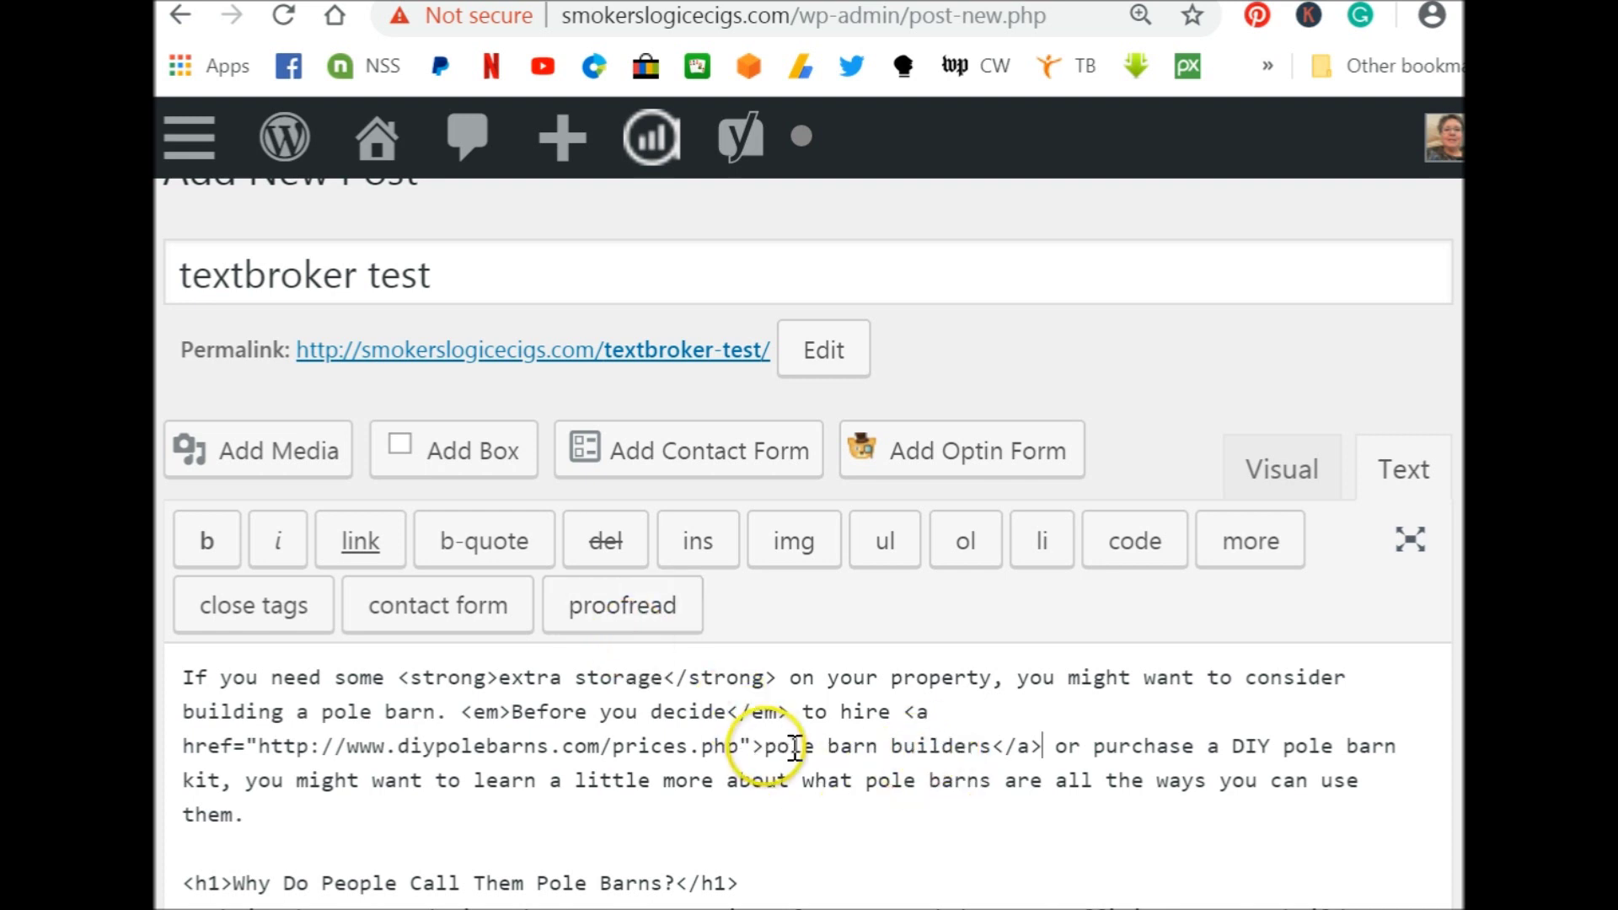
click(934, 712)
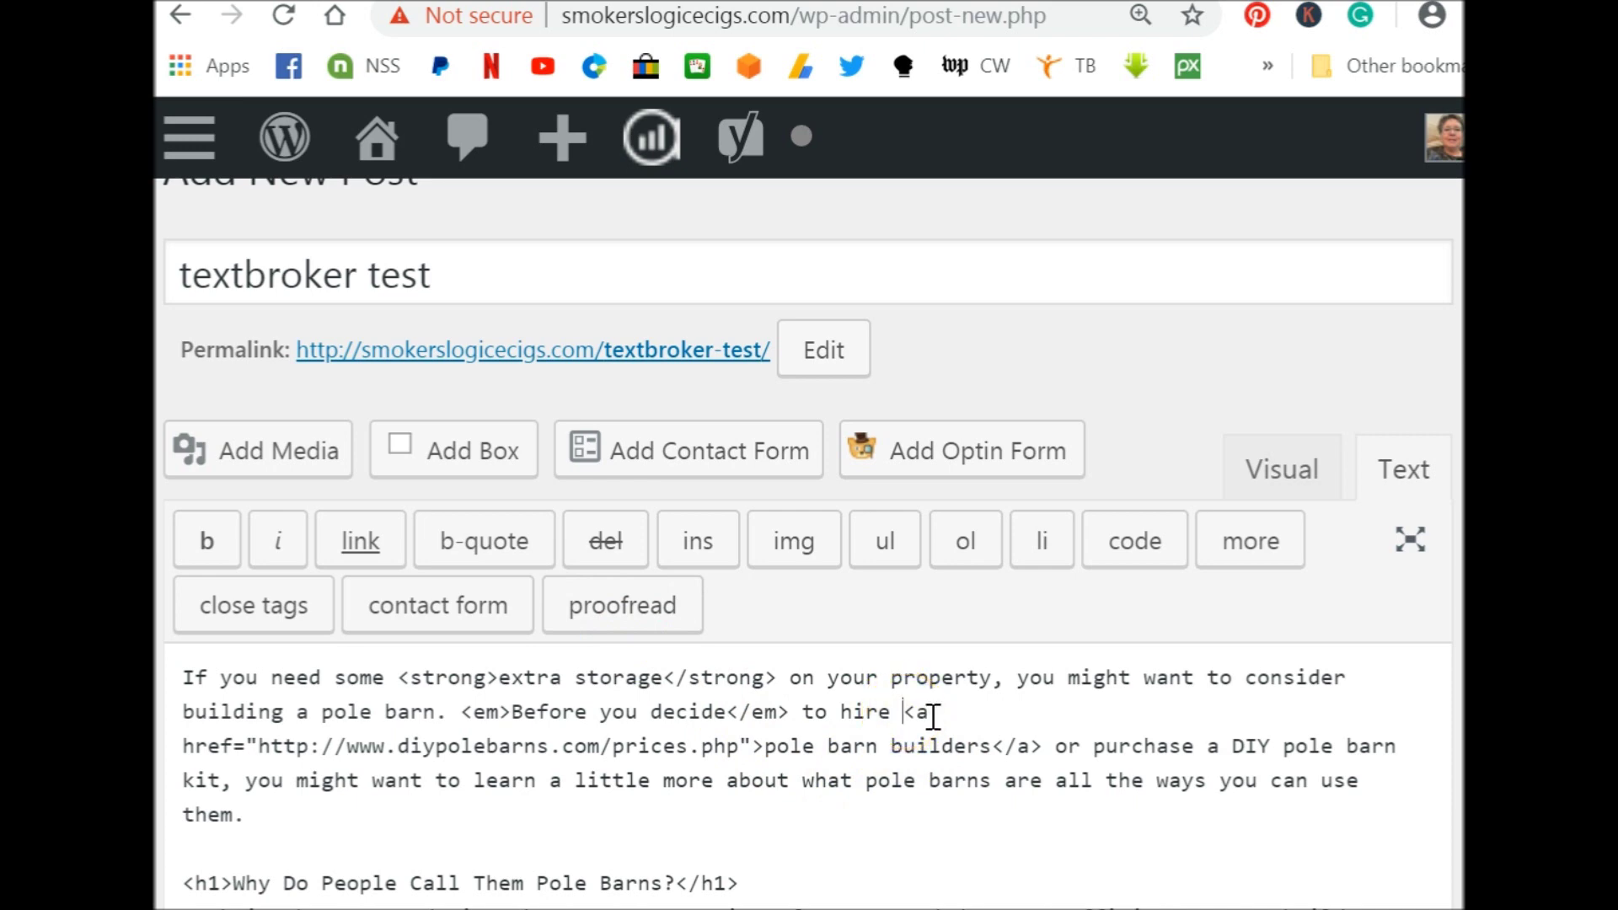
drag(904, 713, 281, 749)
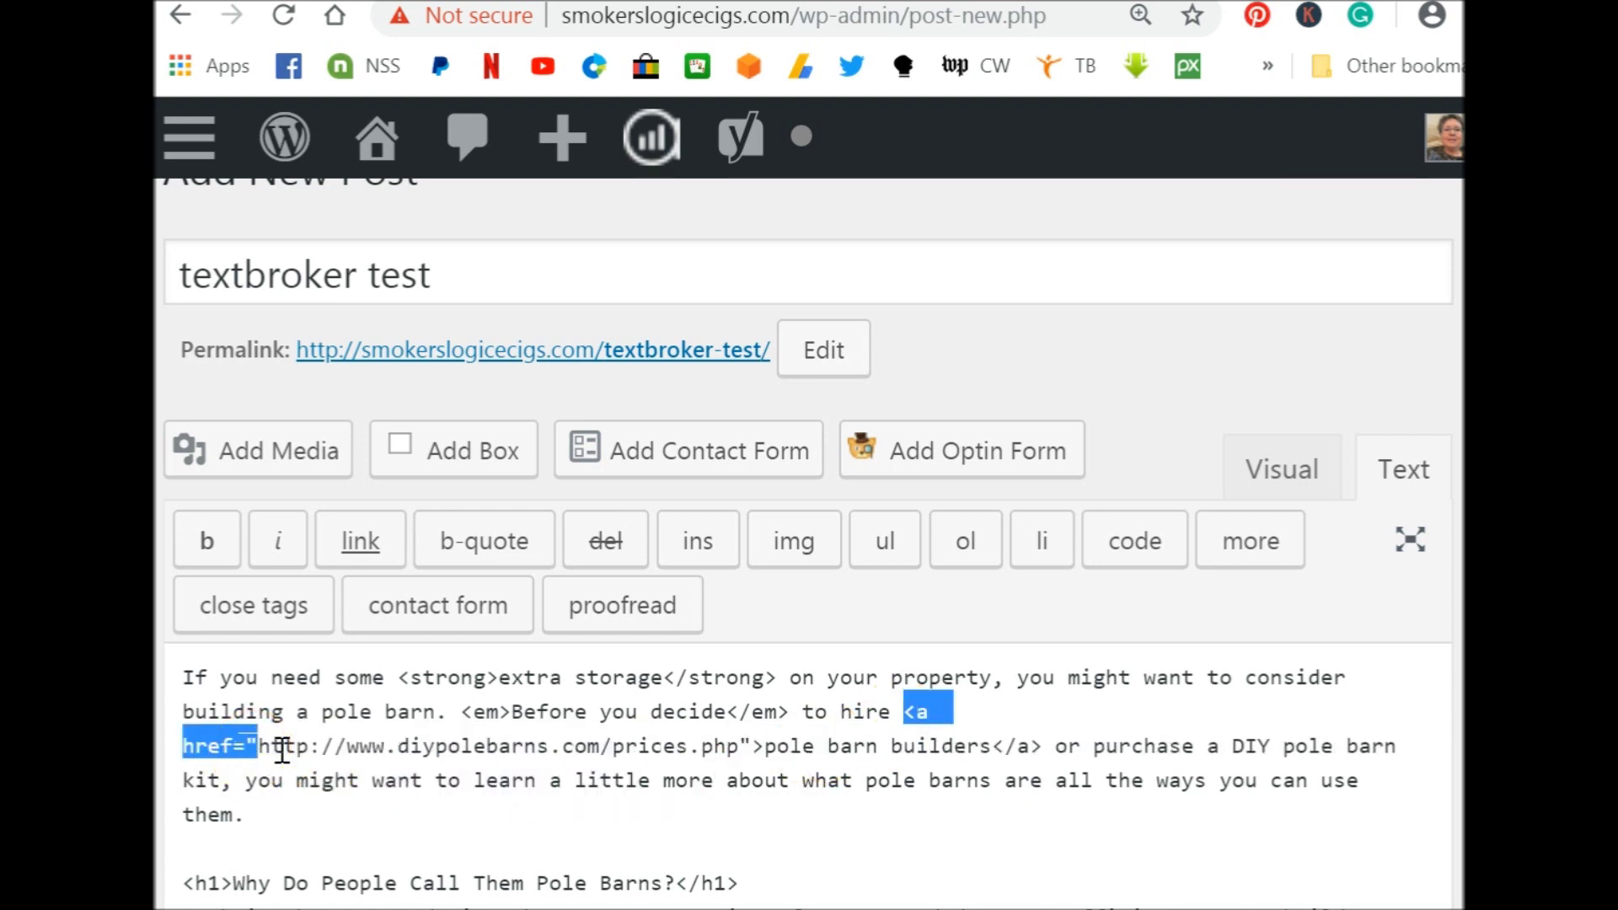
drag(284, 749, 740, 751)
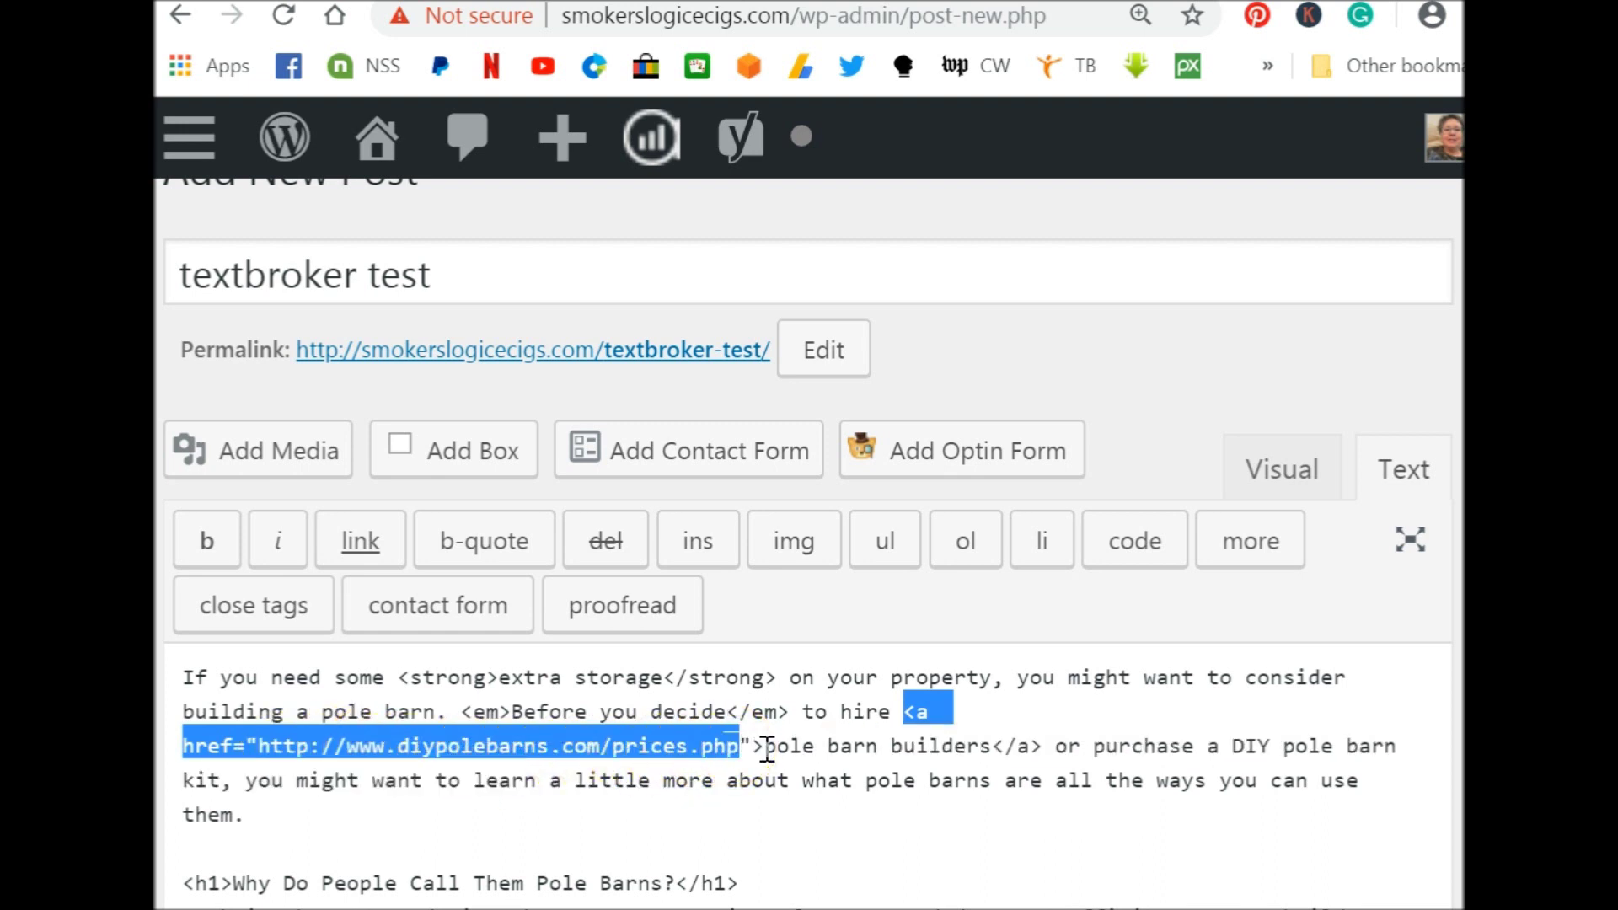
drag(769, 750, 789, 748)
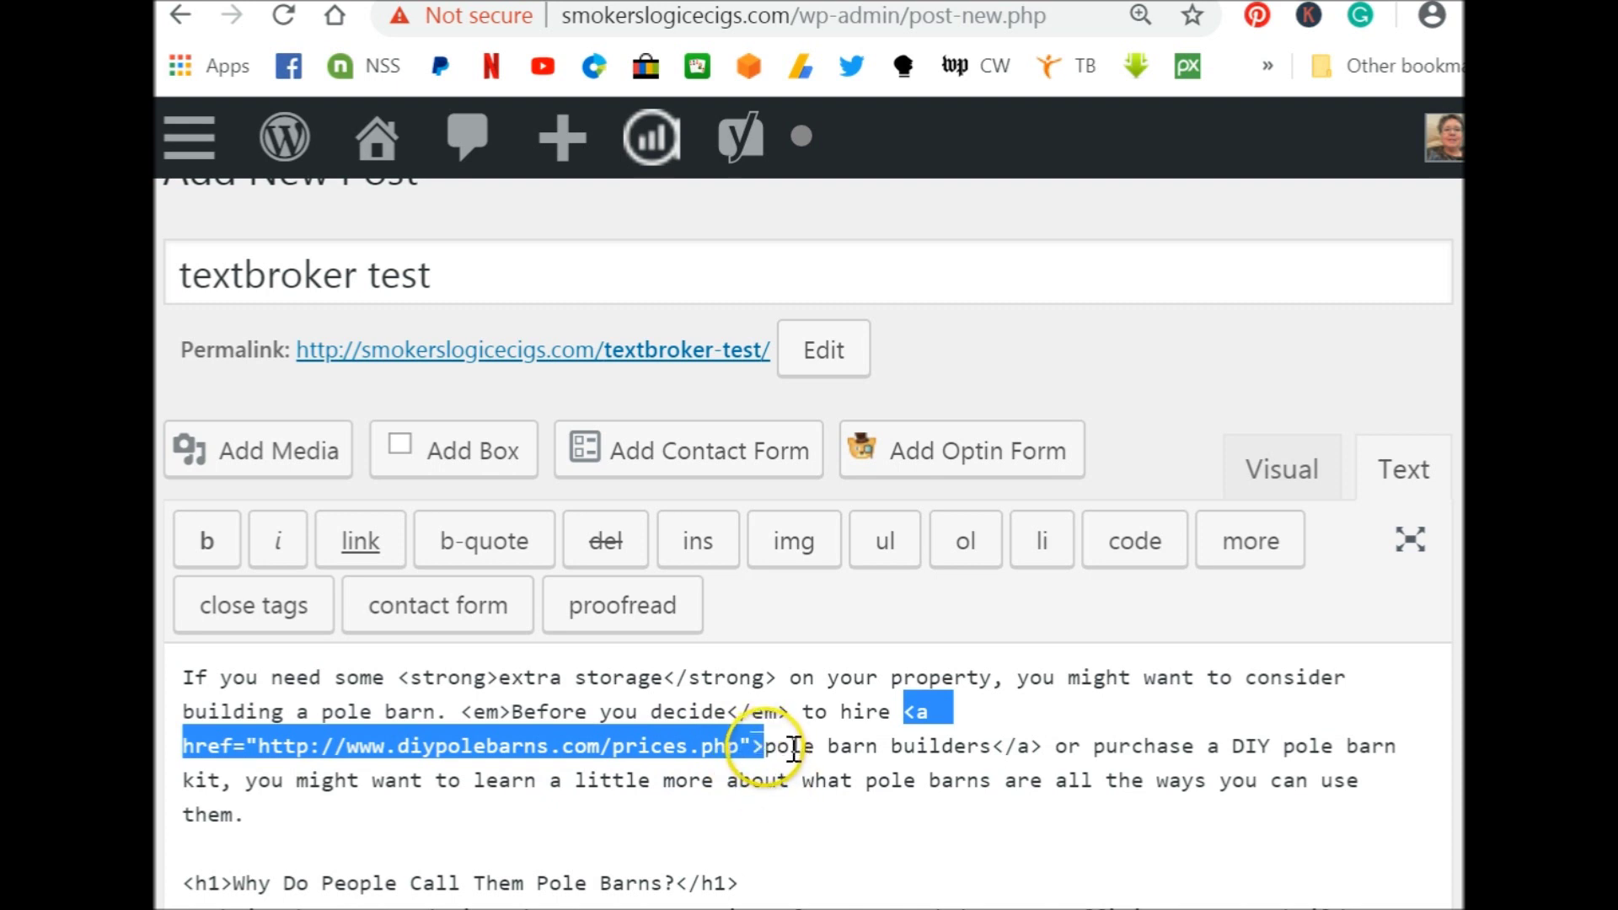
click(1010, 747)
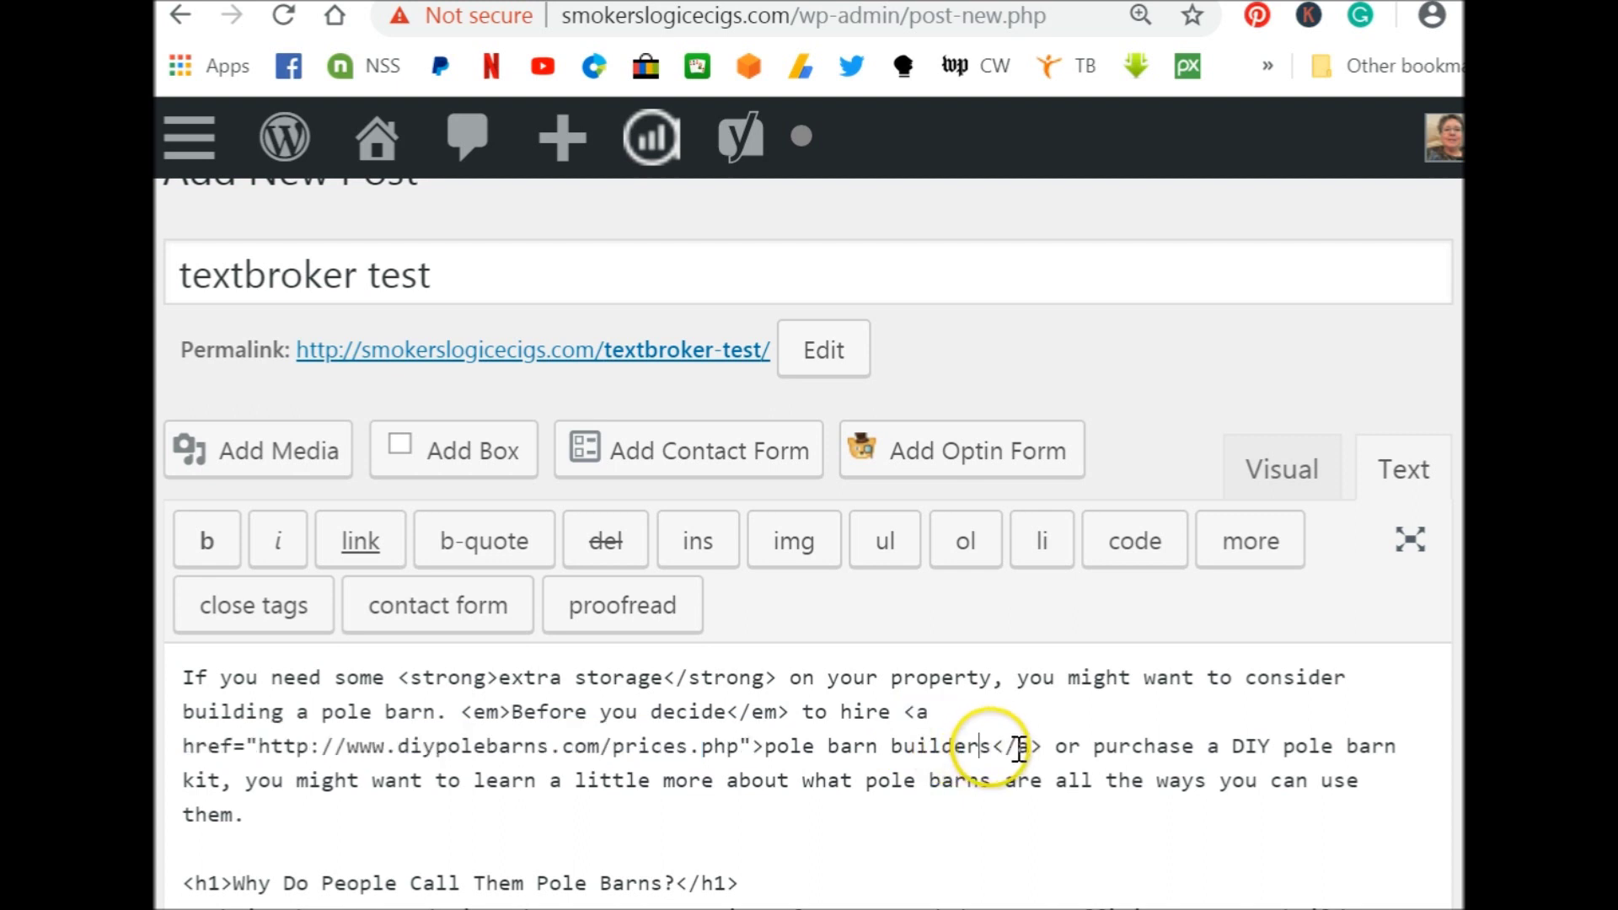
drag(993, 747, 765, 746)
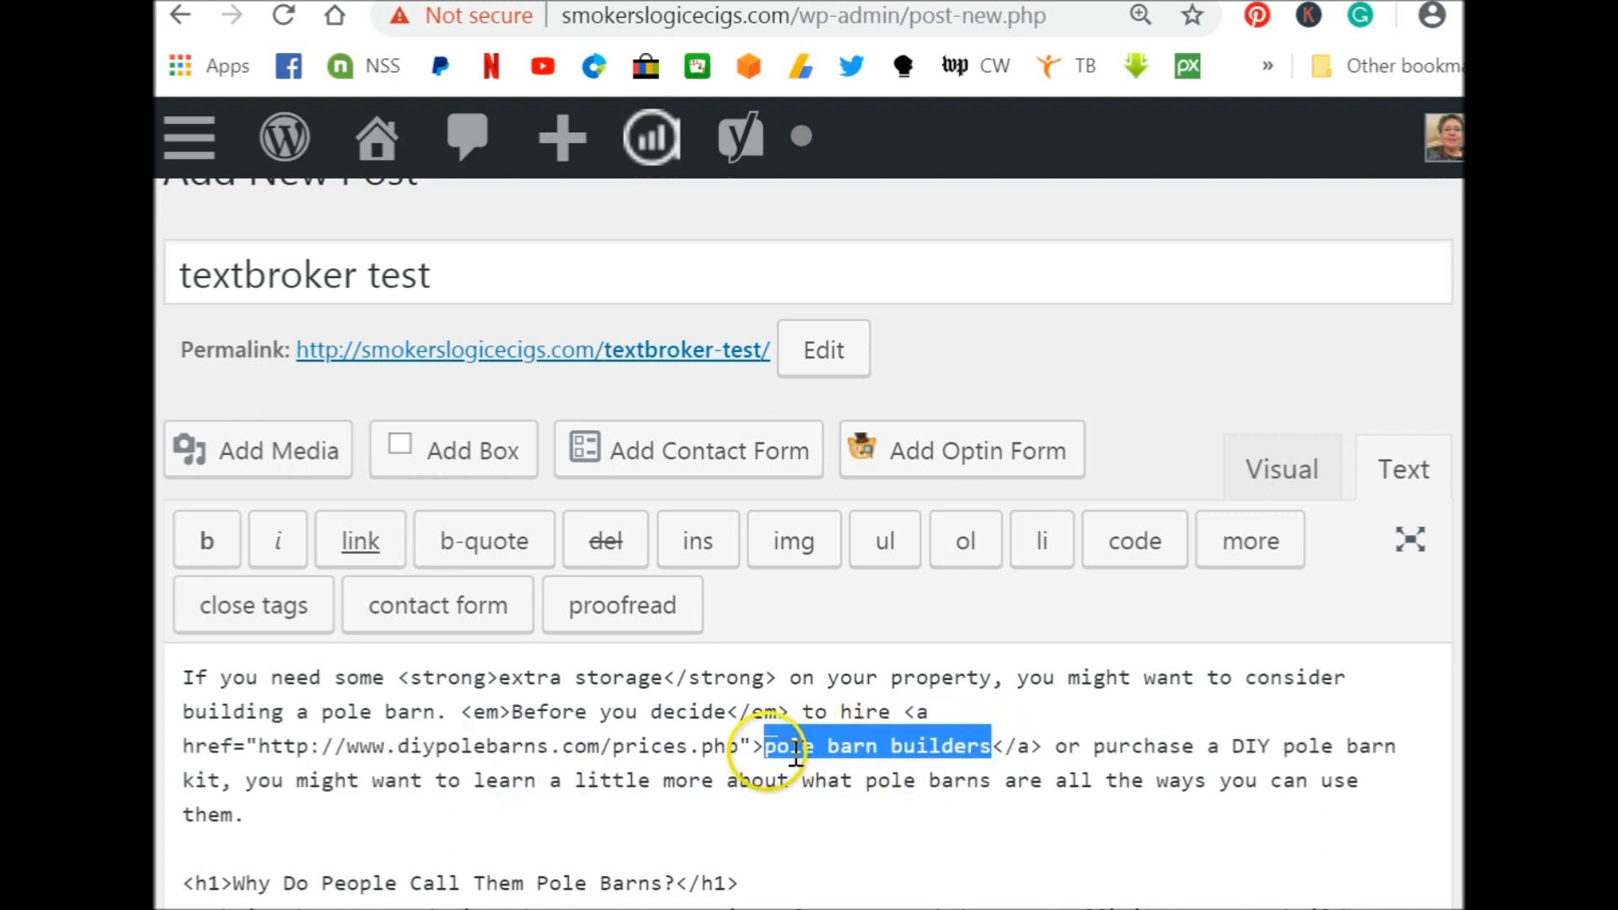
mouse_move(1022, 748)
mouse_down()
mouse_move(1003, 763)
mouse_move(993, 747)
mouse_move(1043, 742)
mouse_up()
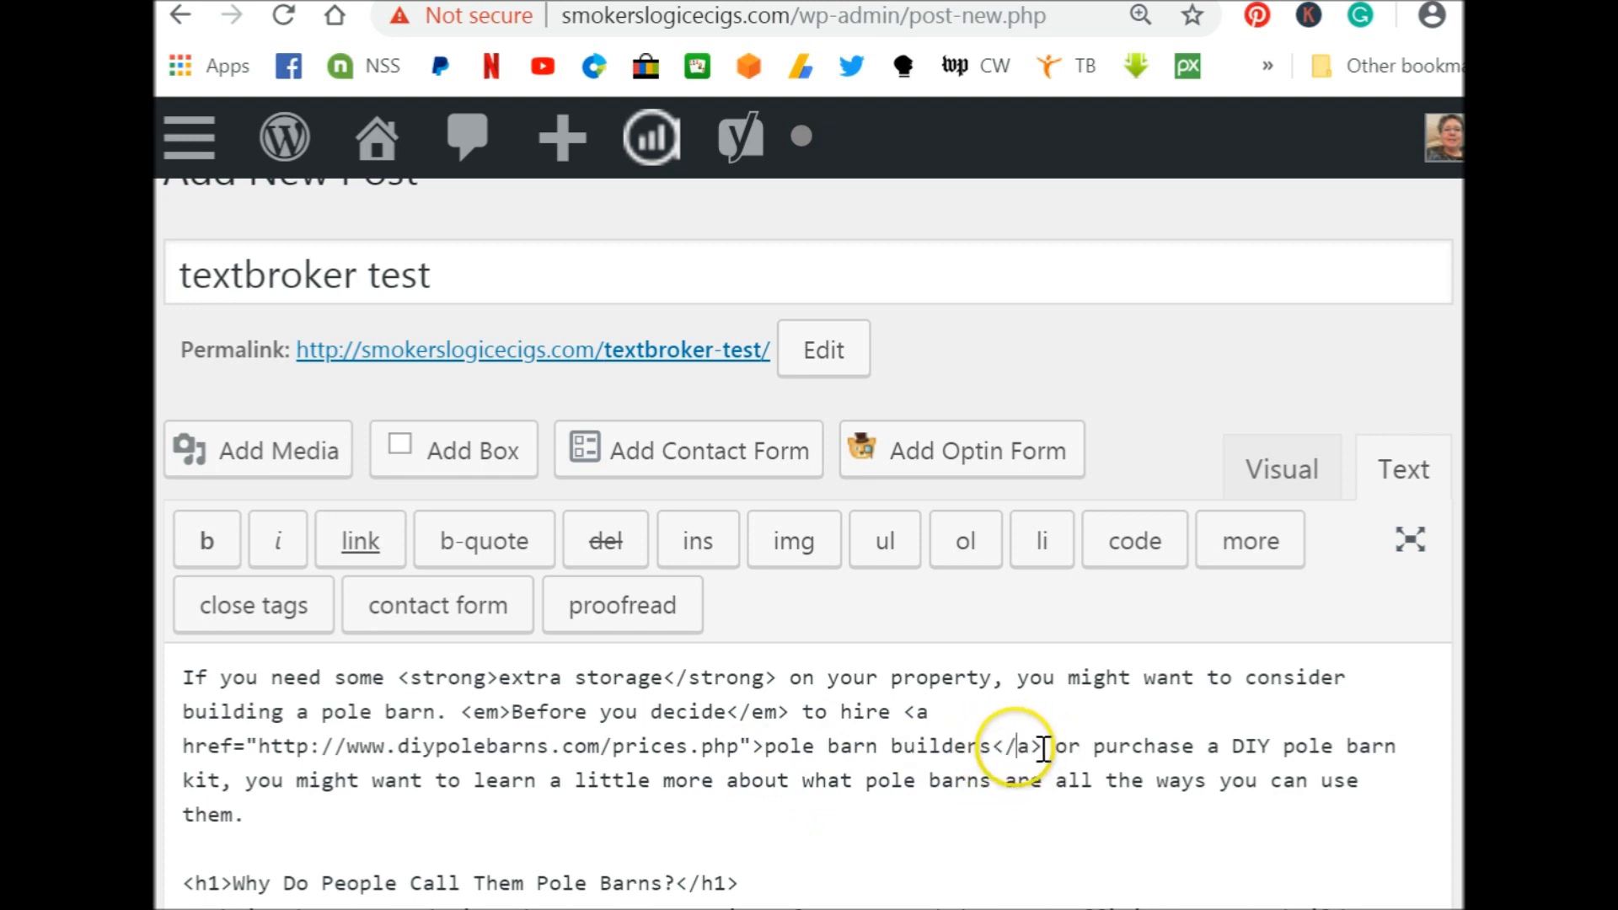
click(1037, 746)
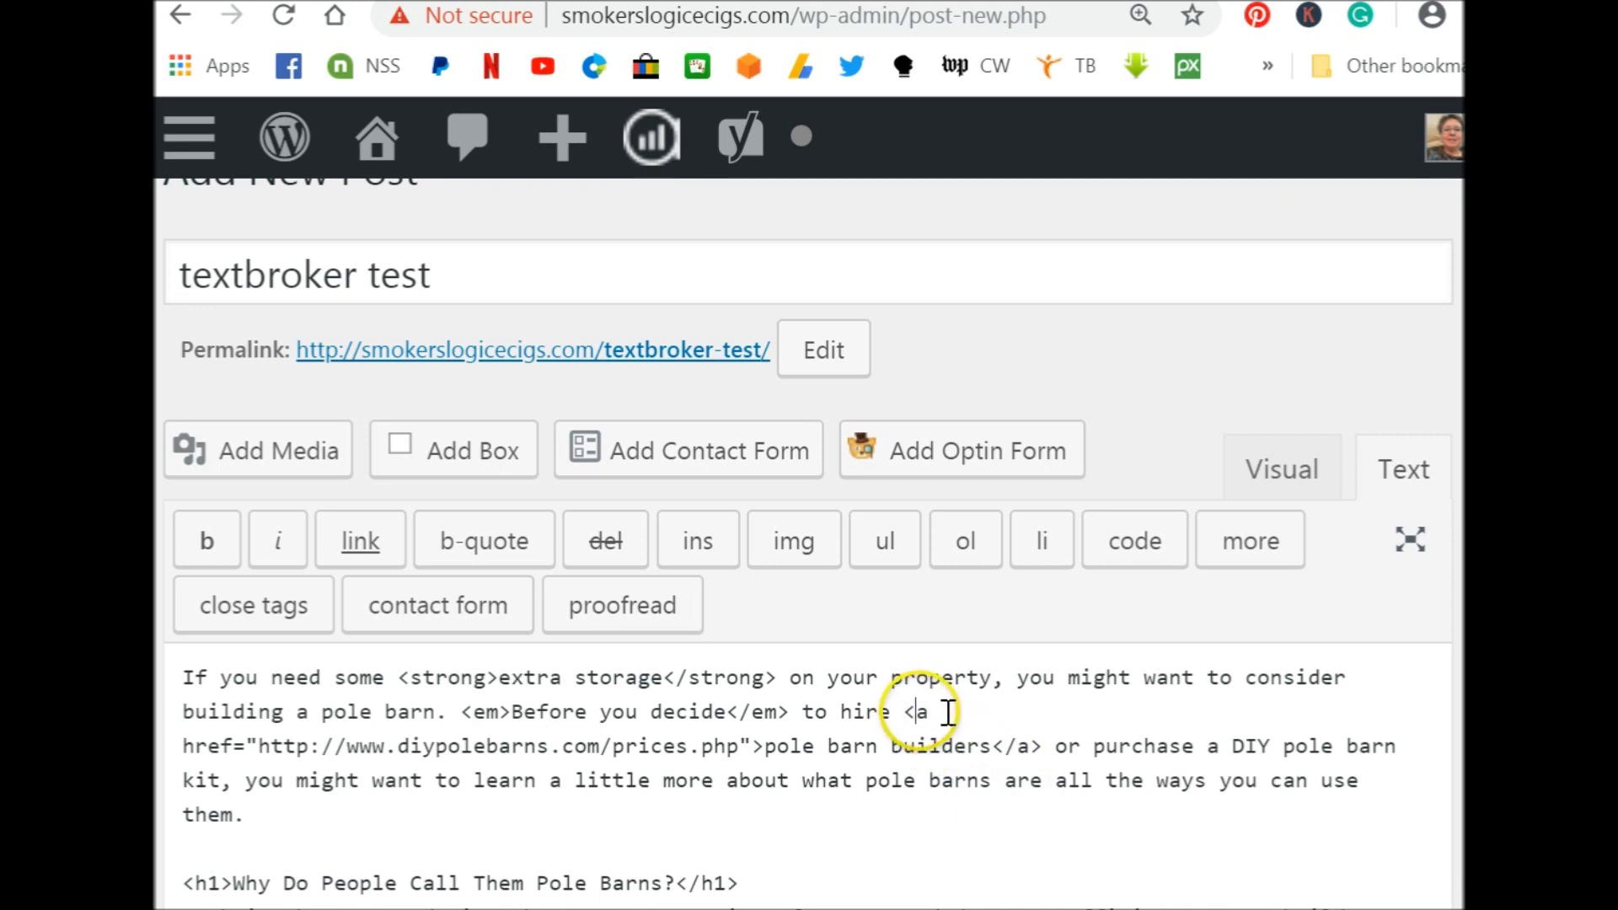
double_click(921, 712)
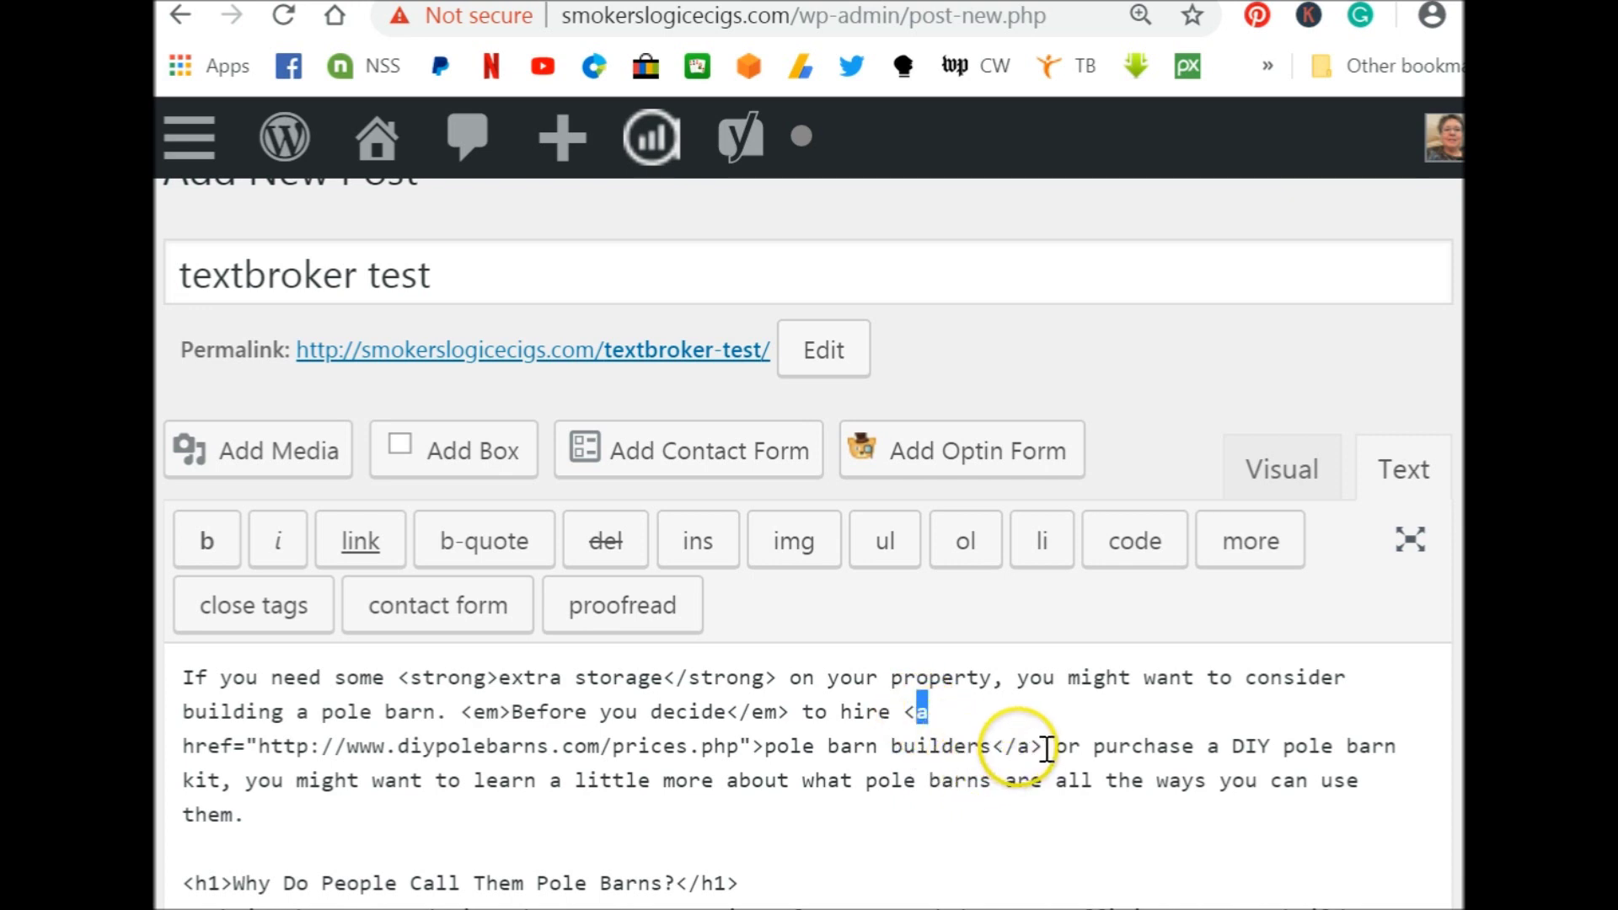
click(1015, 747)
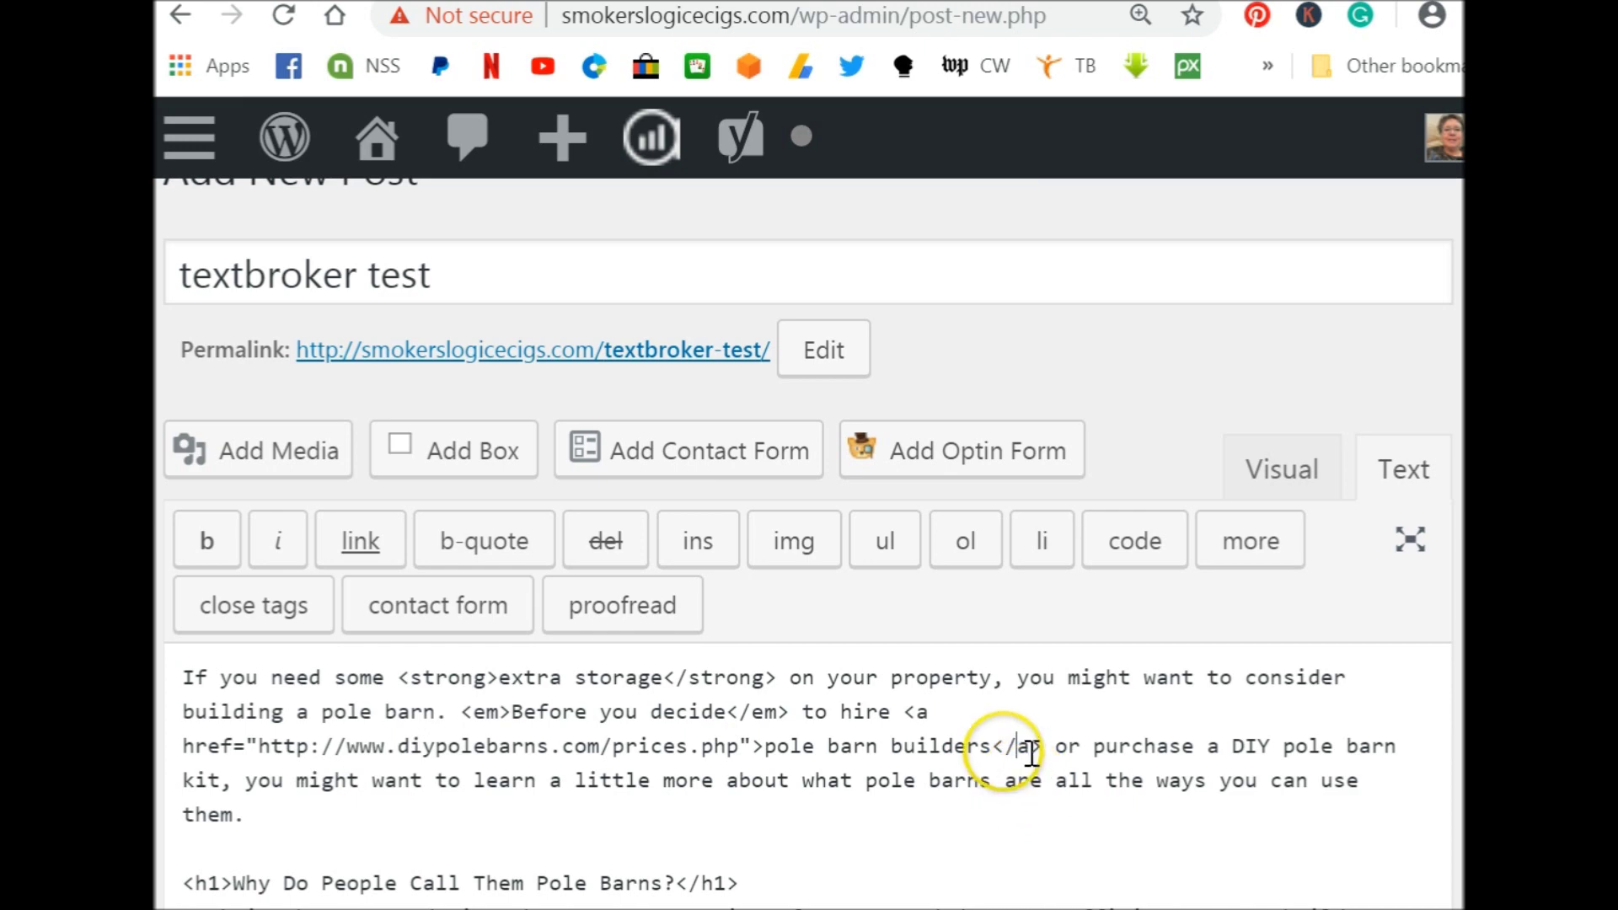
scroll(997, 730, down, 2)
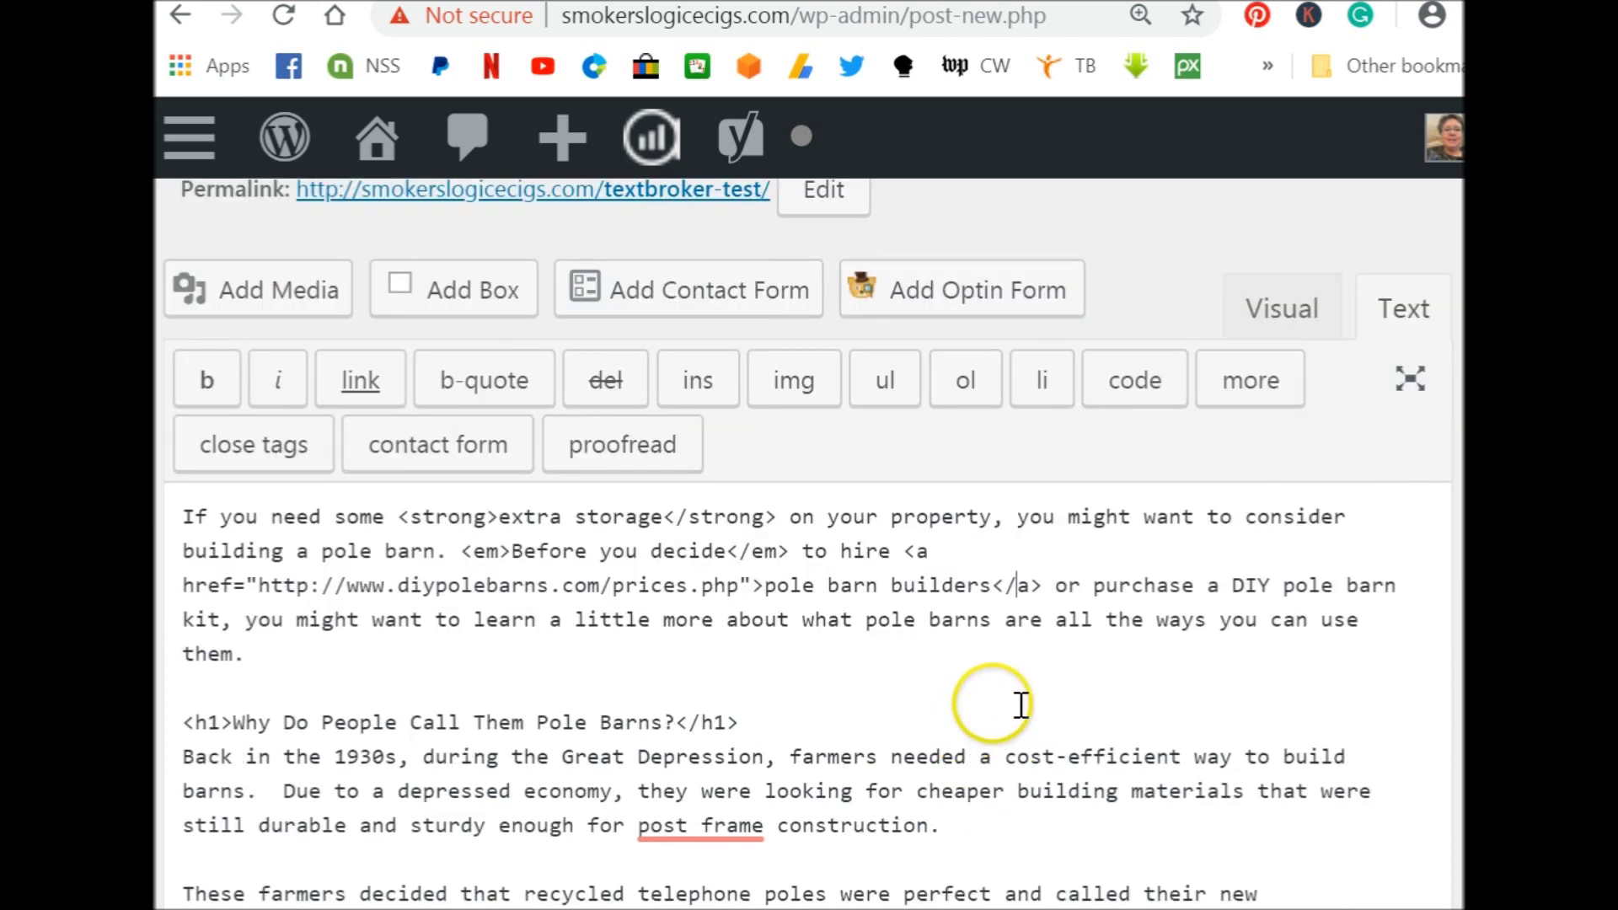
scroll(1021, 704, down, 4)
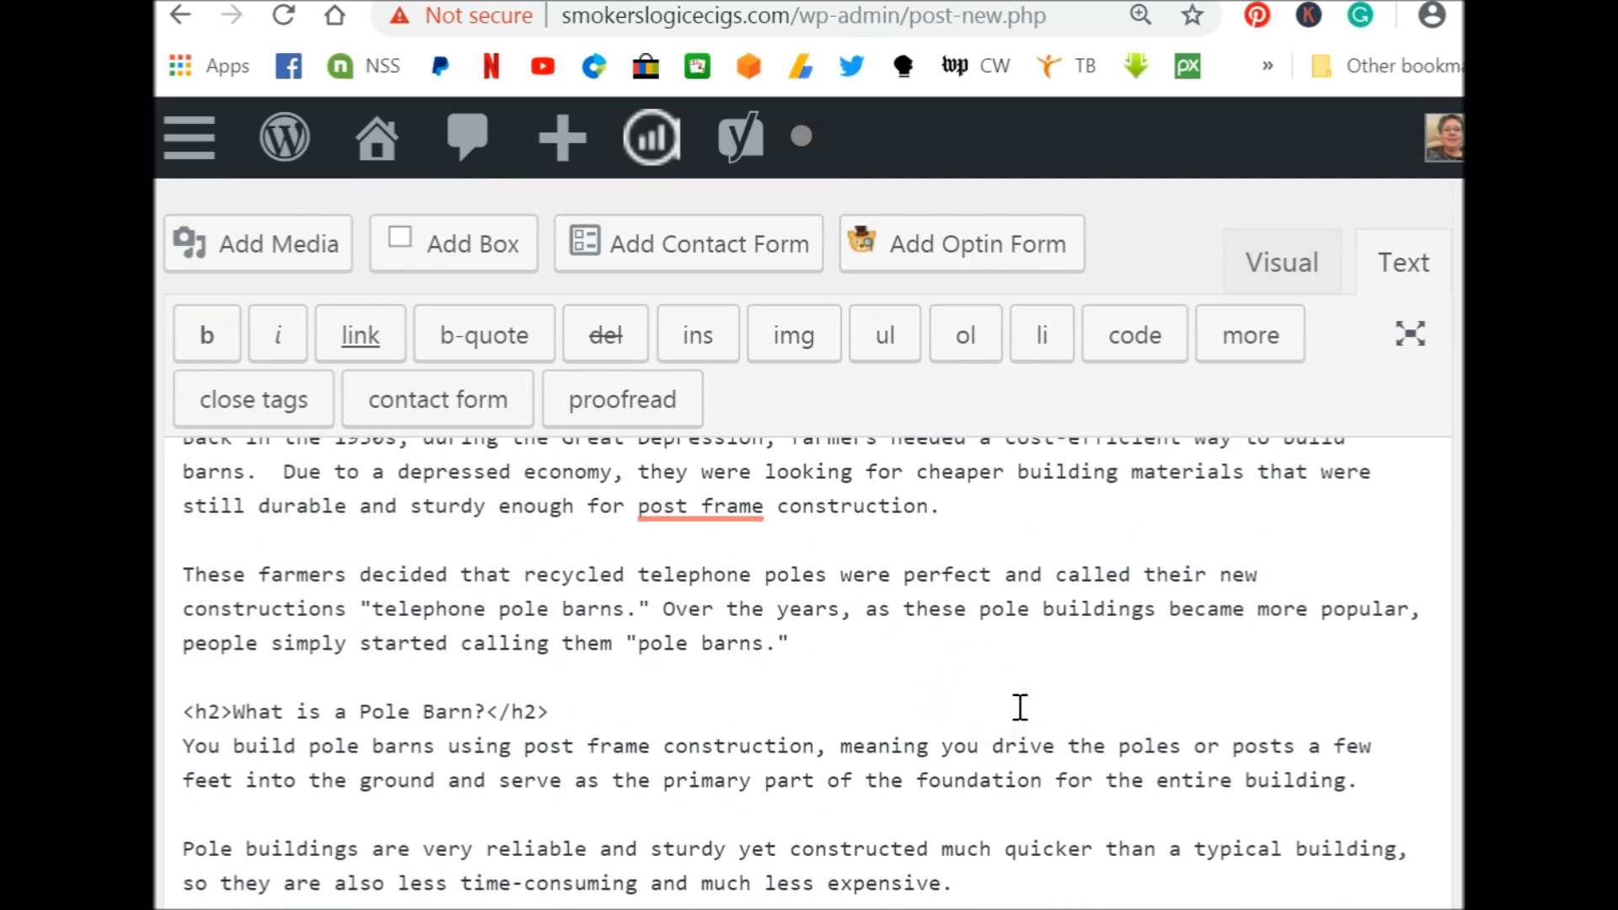
scroll(1013, 682, down, 2)
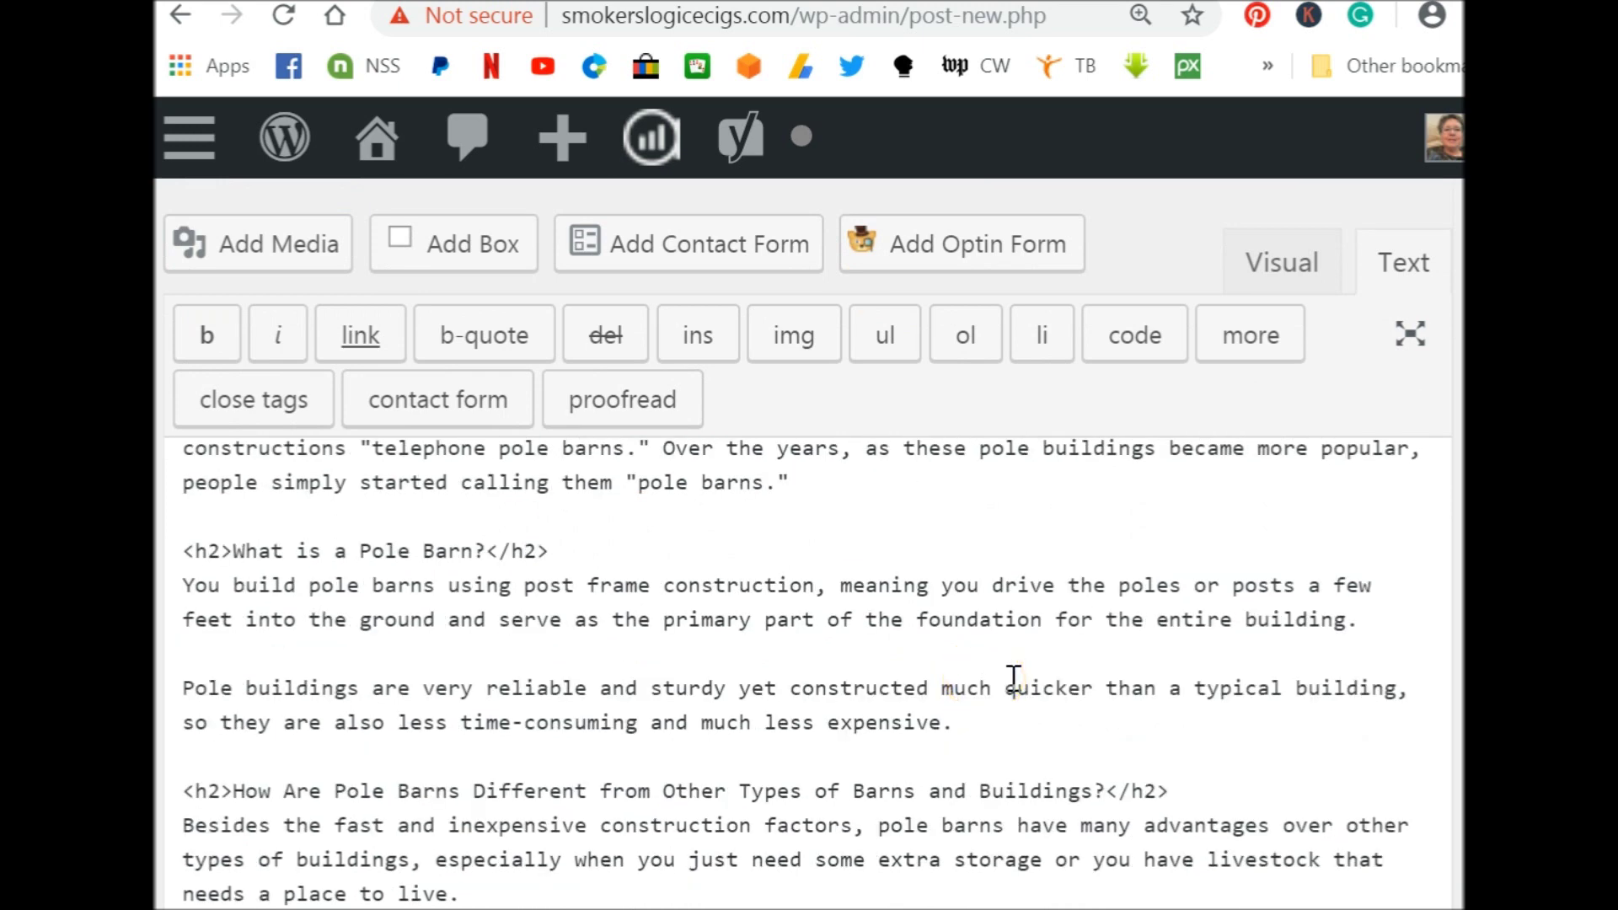
scroll(1013, 677, down, 4)
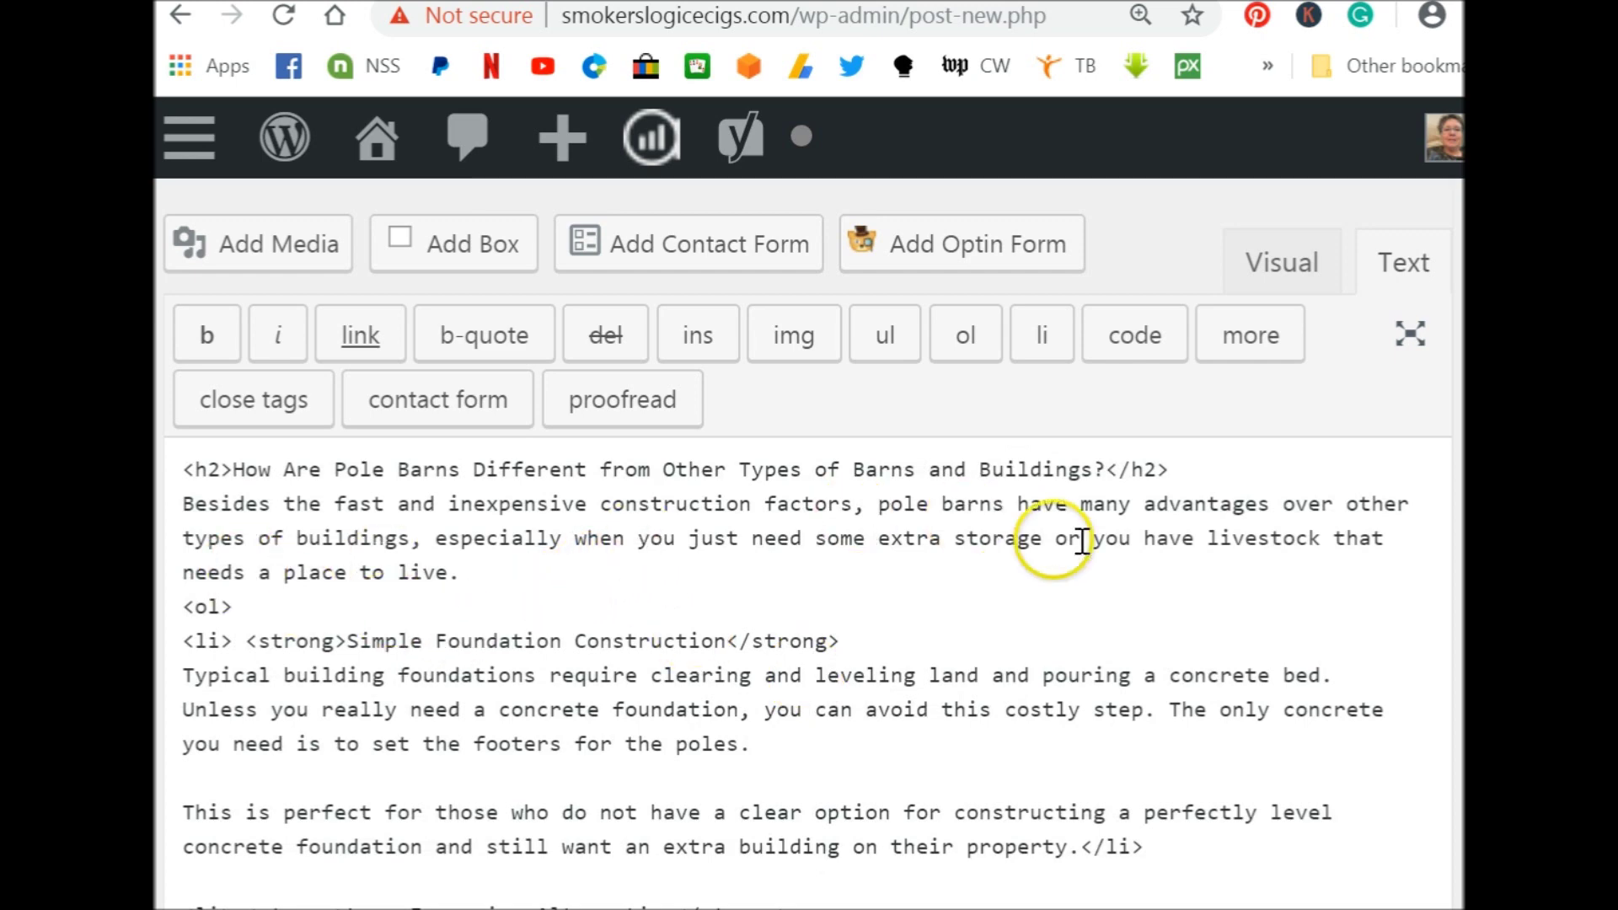
triple_click(223, 615)
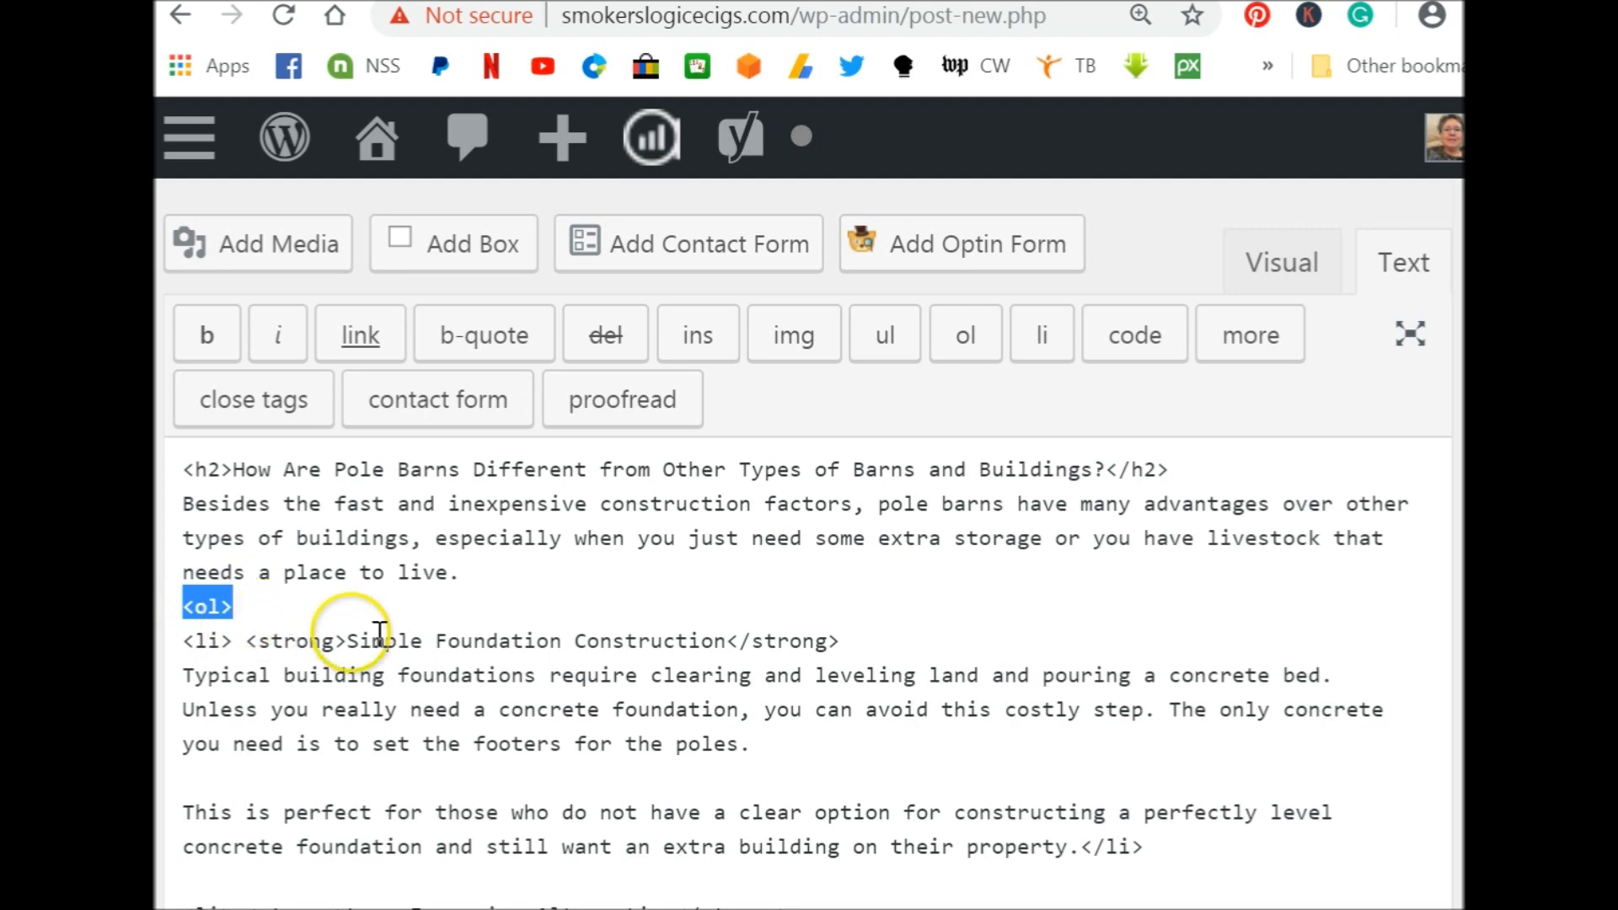
scroll(405, 678, down, 4)
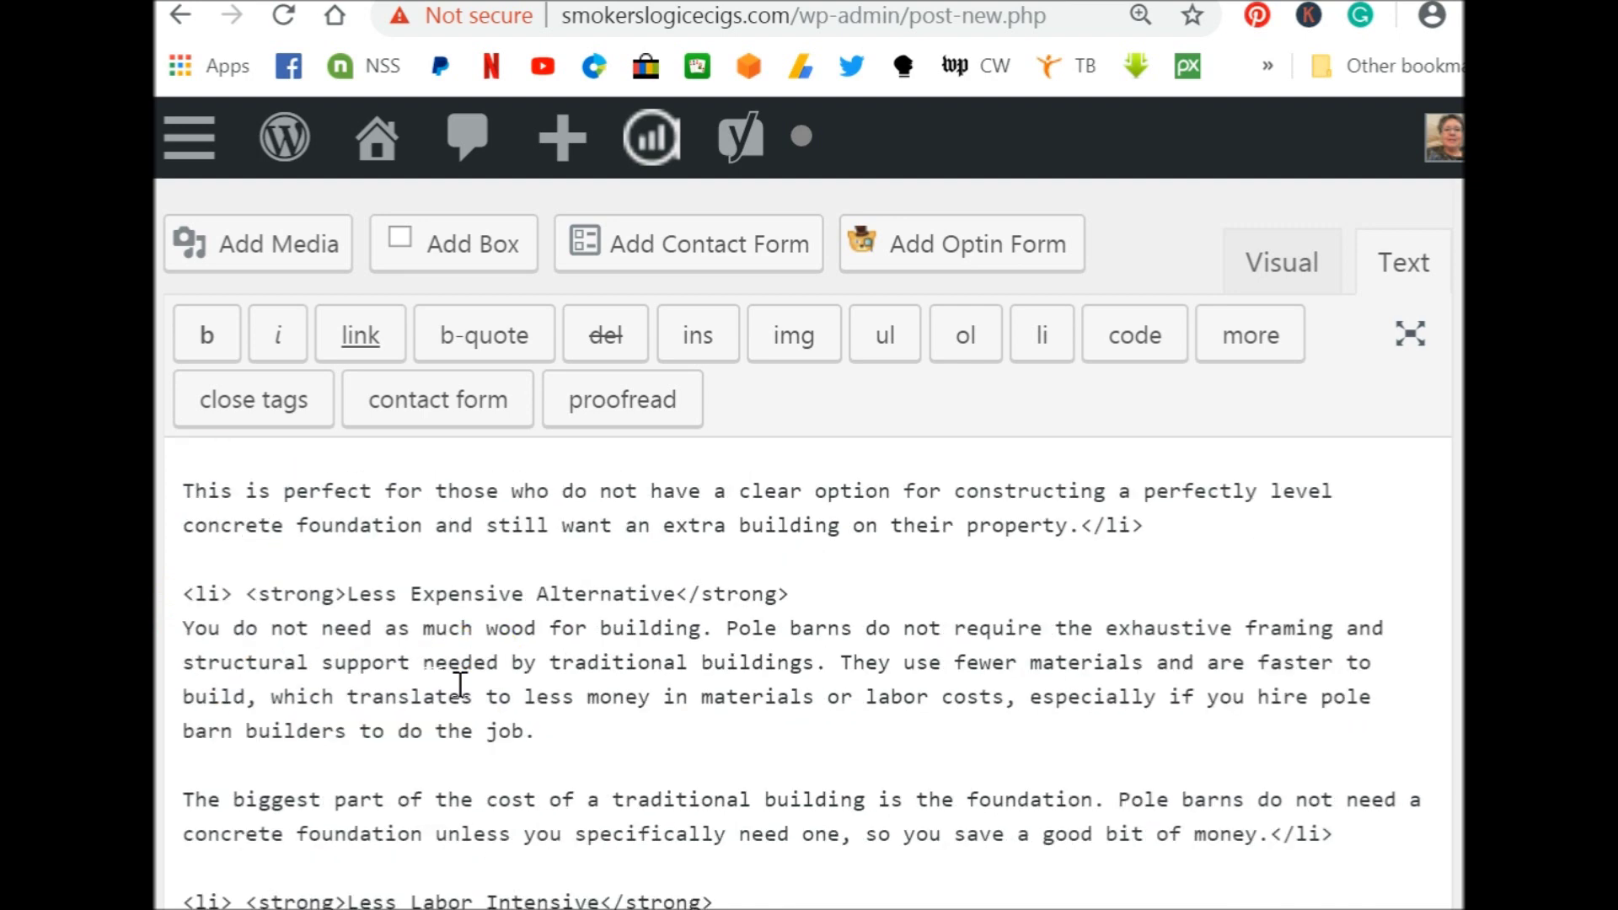
scroll(460, 684, down, 4)
scroll(460, 685, down, 2)
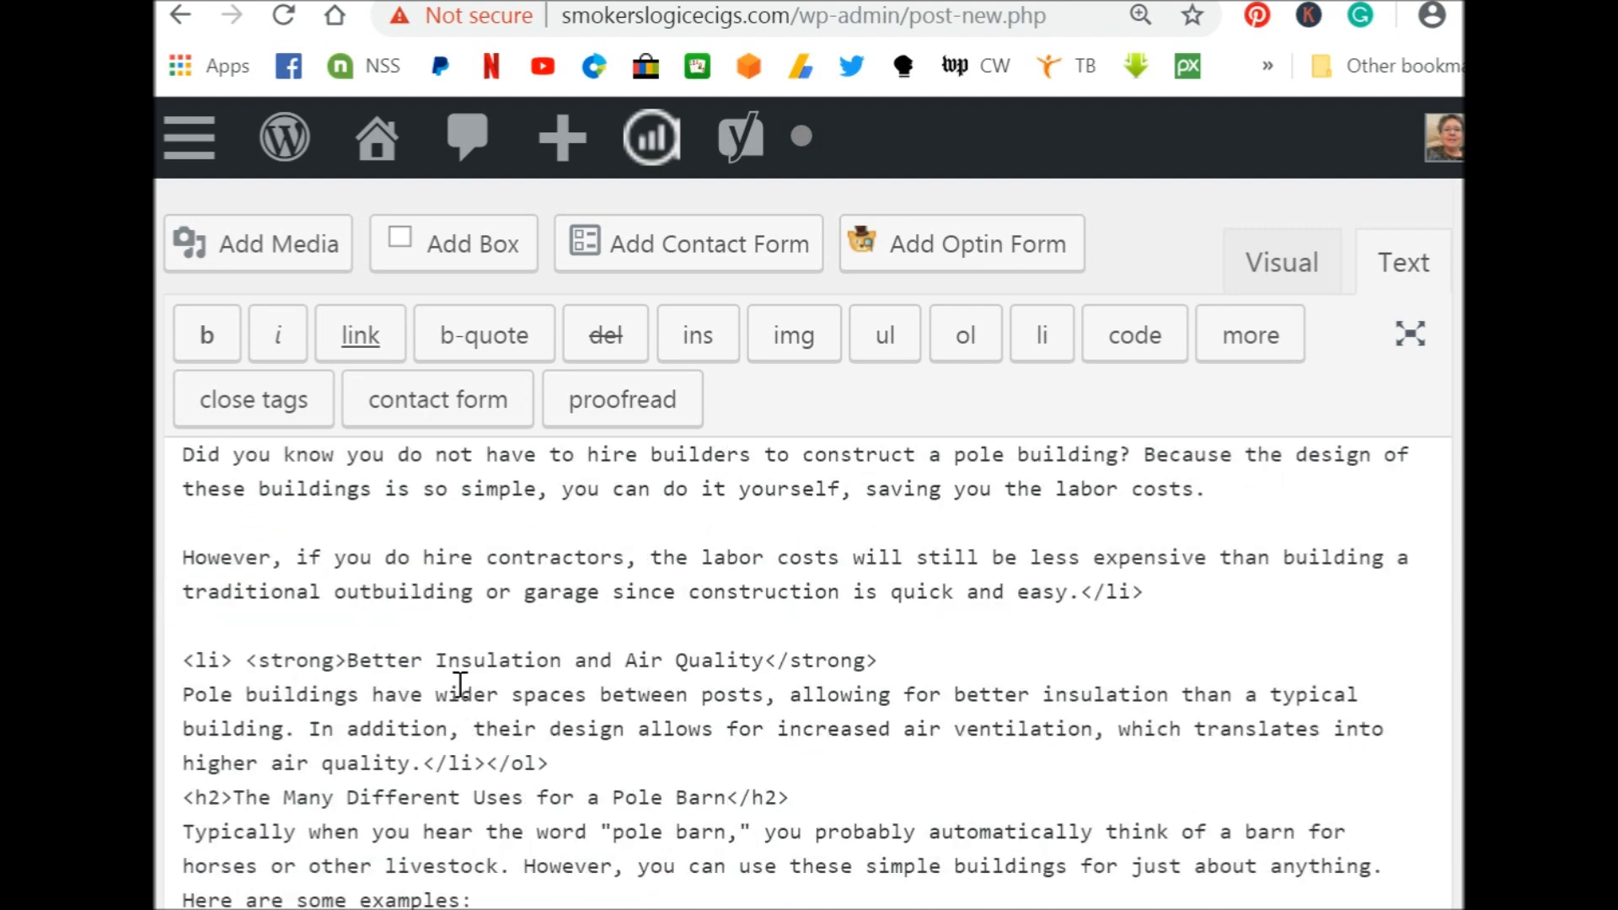
scroll(460, 684, up, 6)
scroll(461, 684, up, 8)
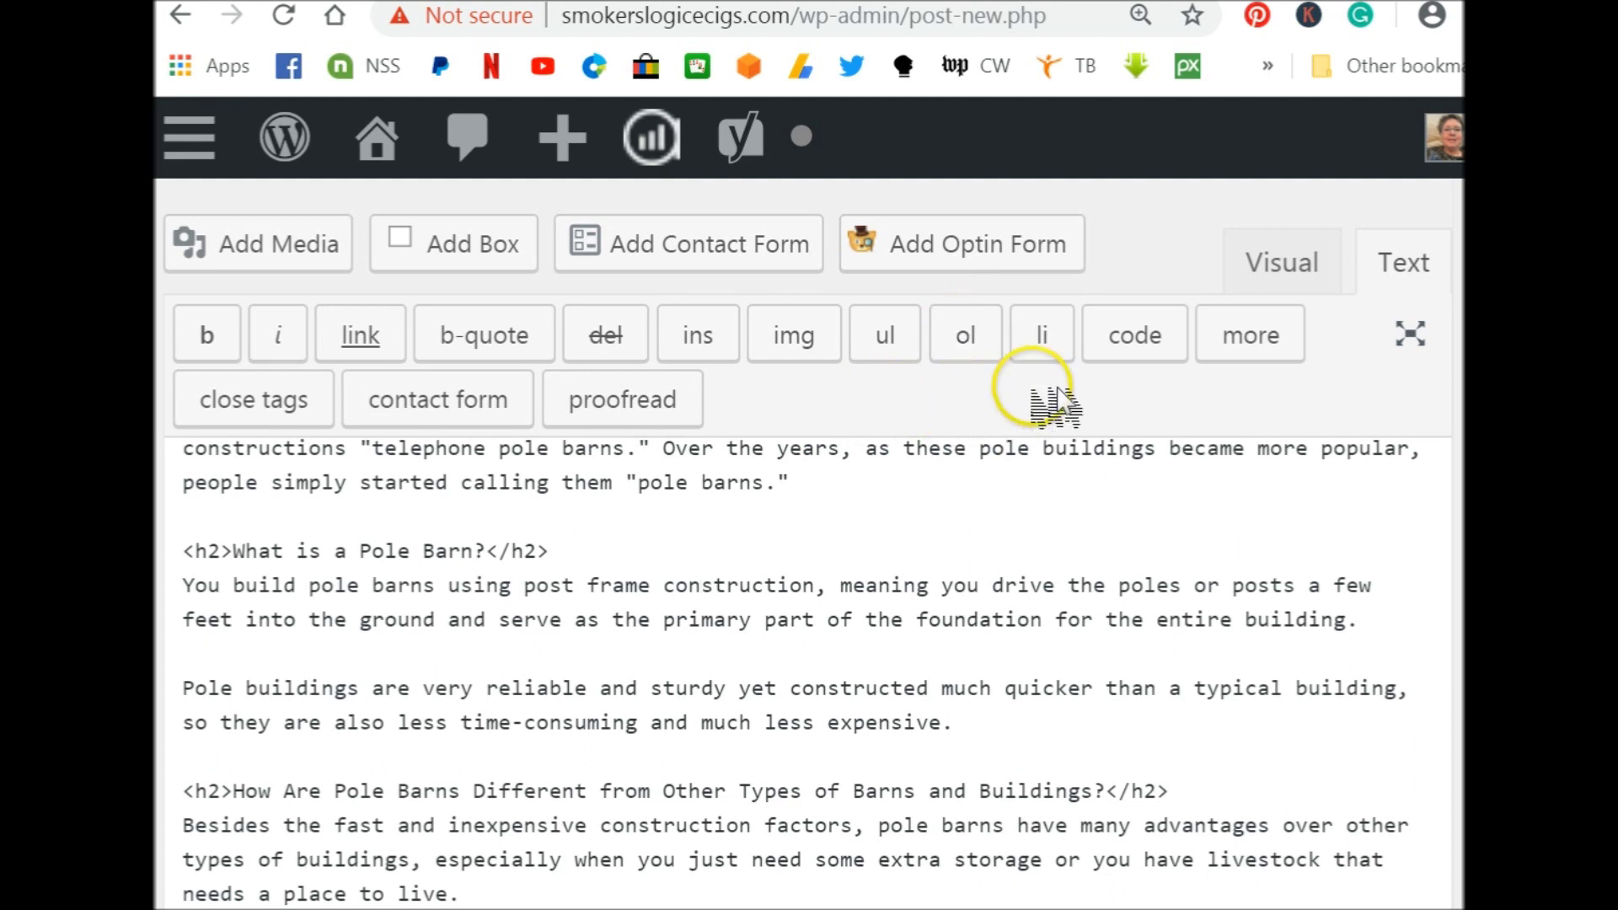
click(1069, 345)
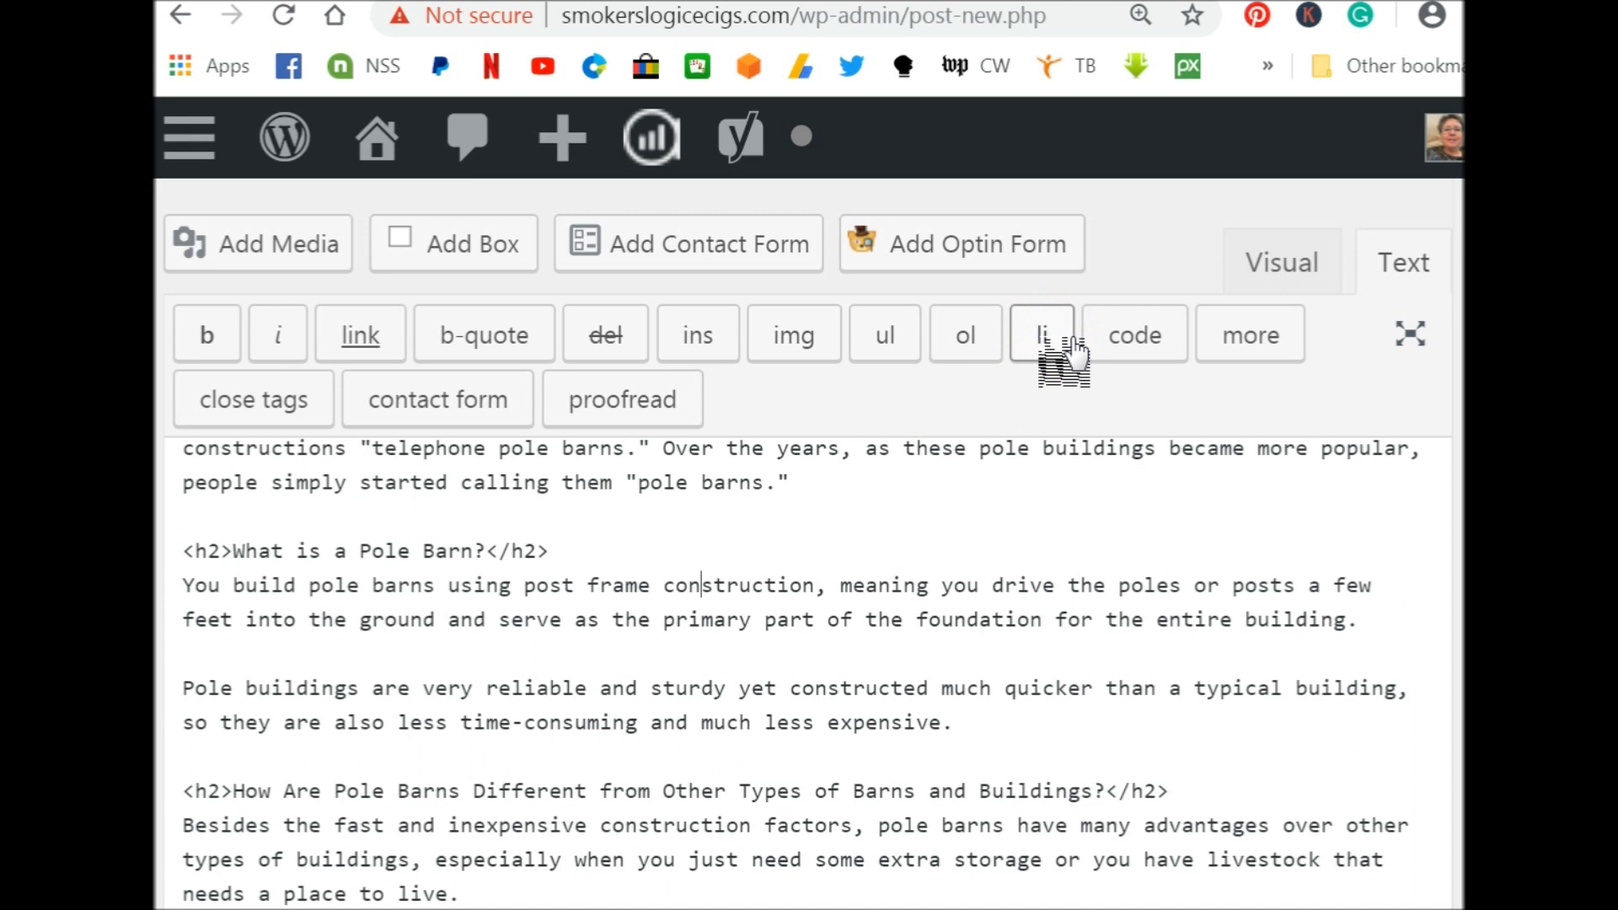
click(969, 335)
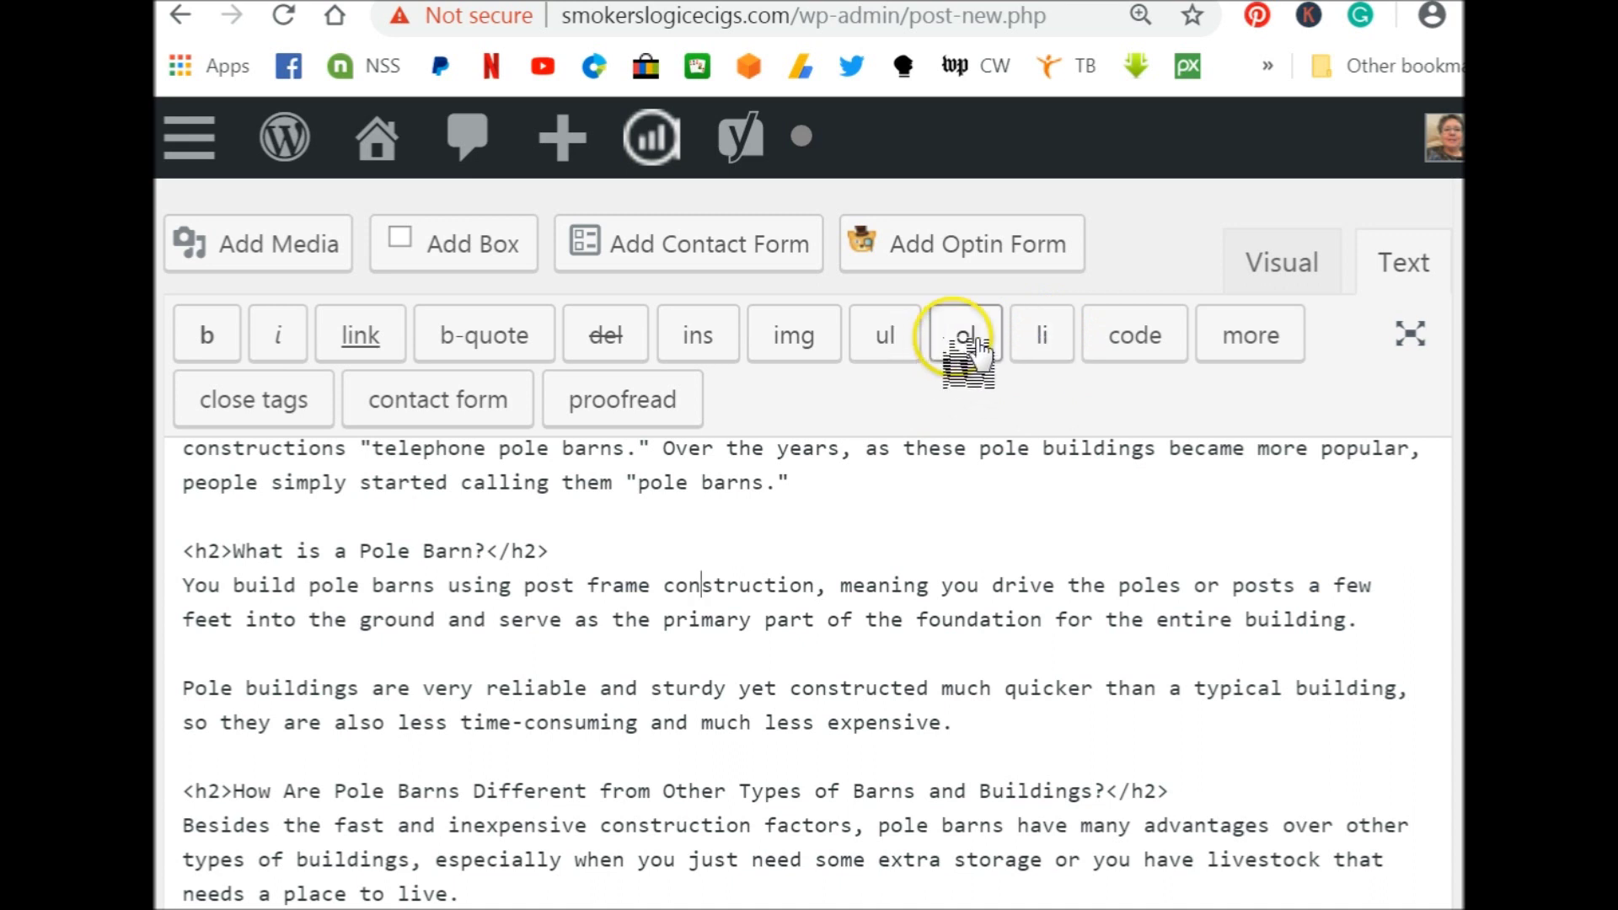
click(1045, 337)
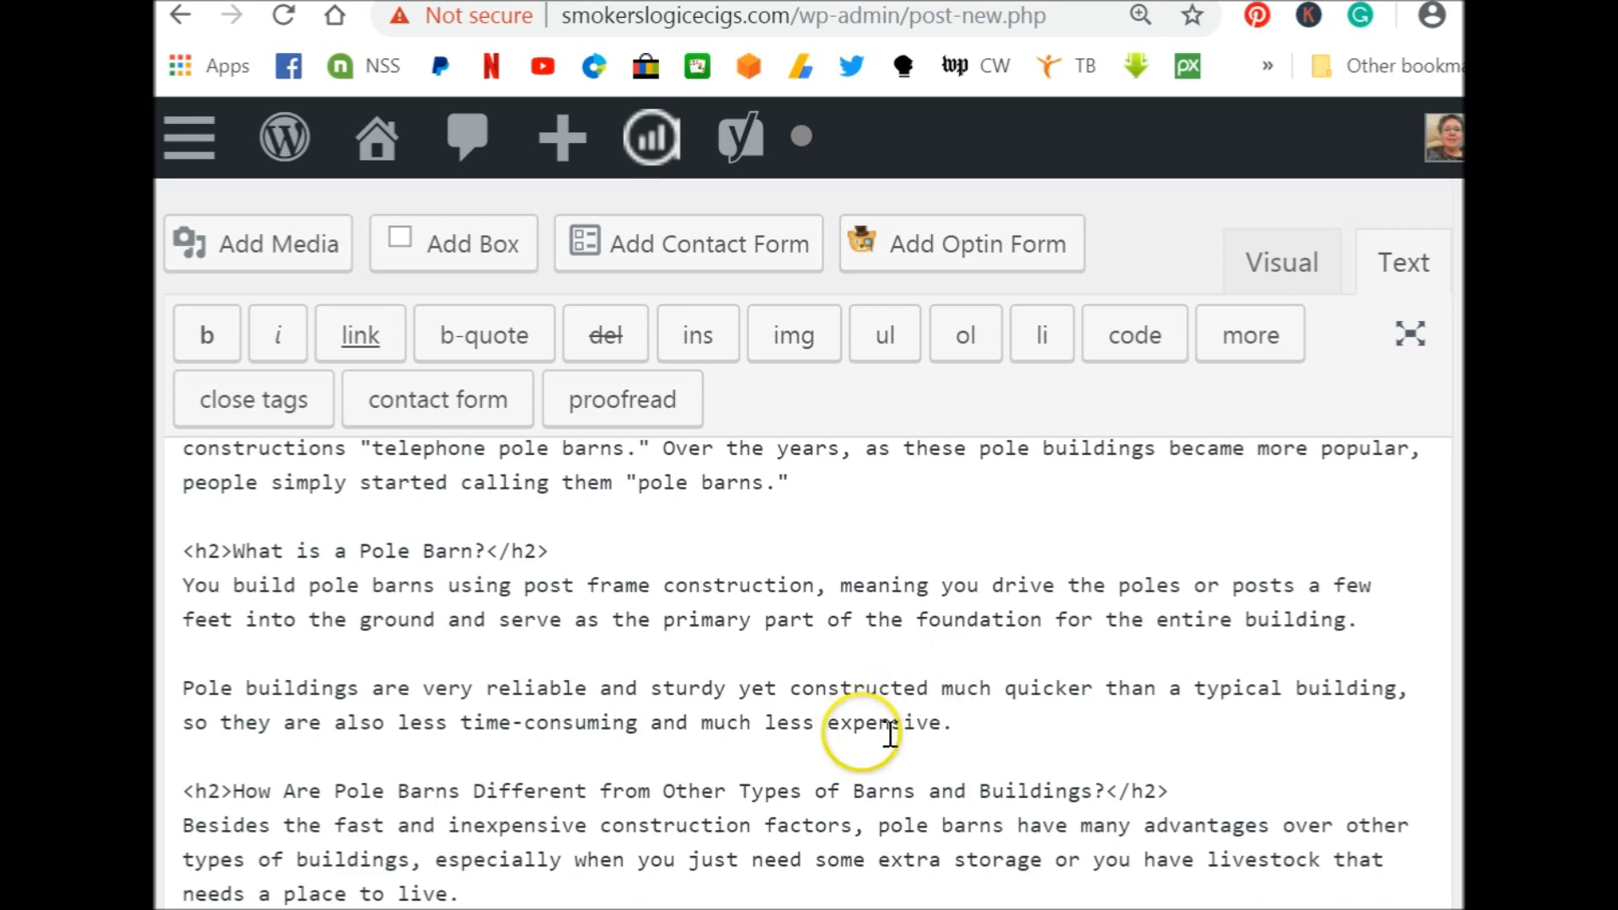
click(951, 728)
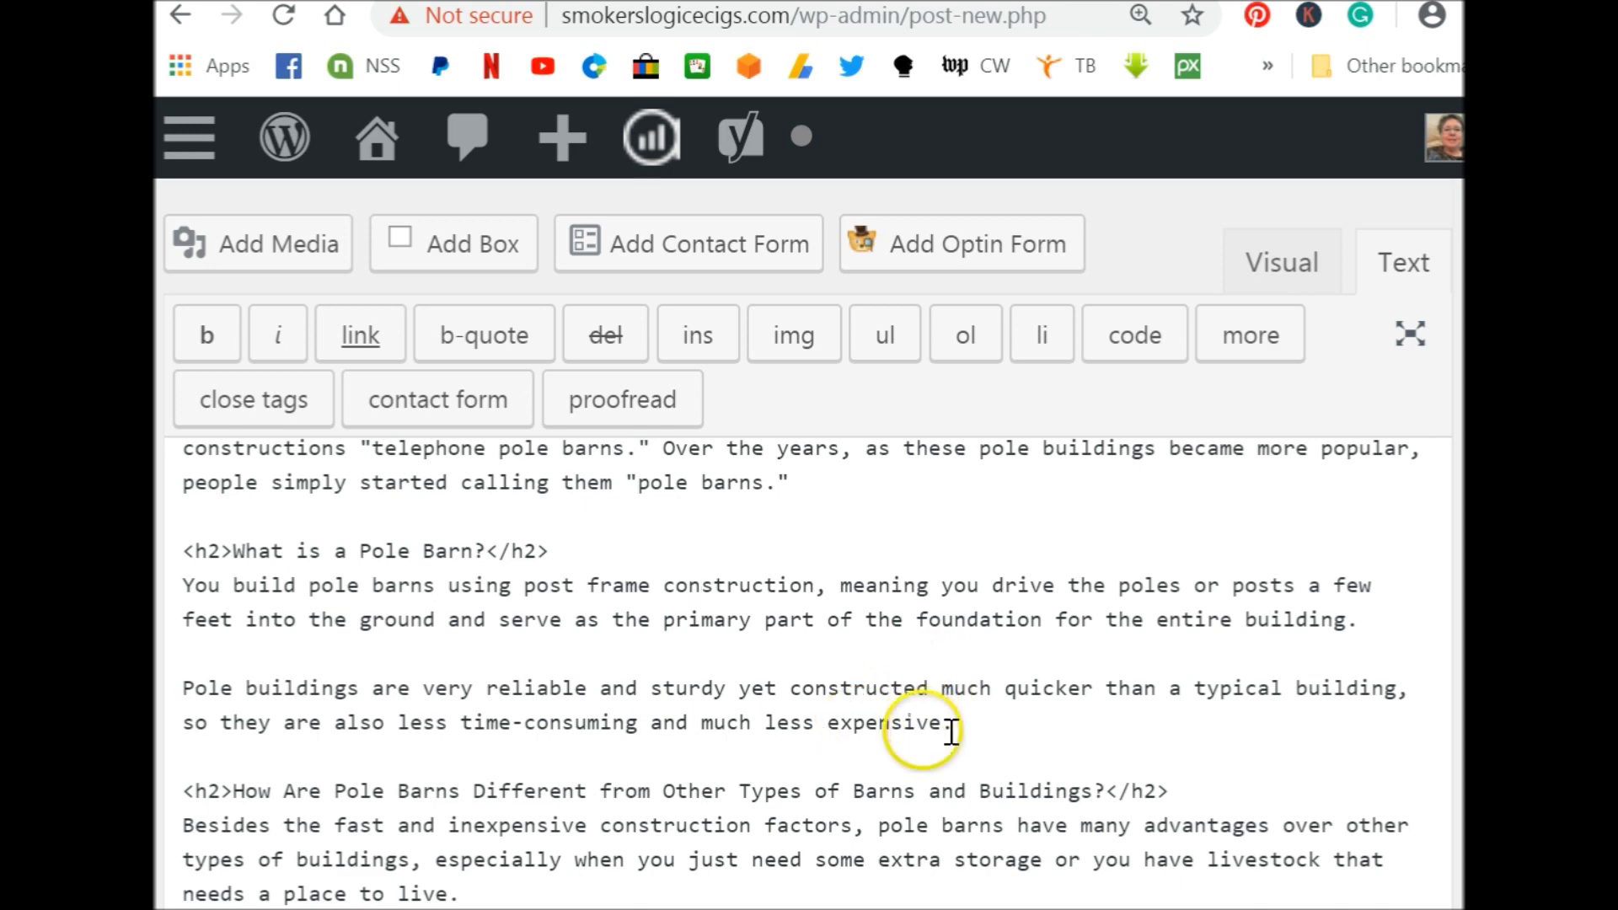